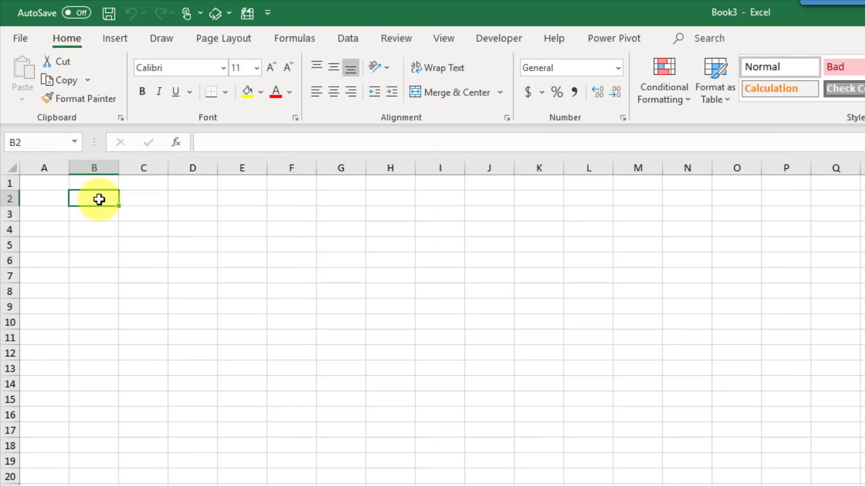
- Insert a text box spanning about B3 to E7 containing "Hello World" and deselect it
click(118, 39)
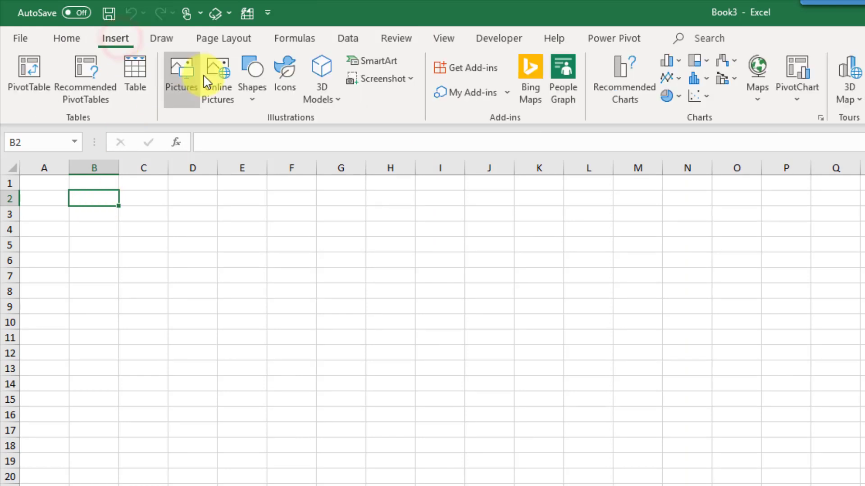
click(258, 95)
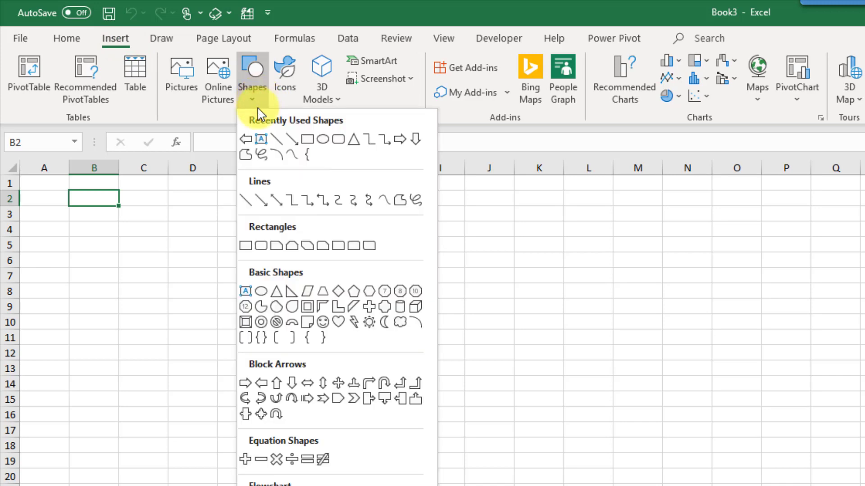
click(249, 294)
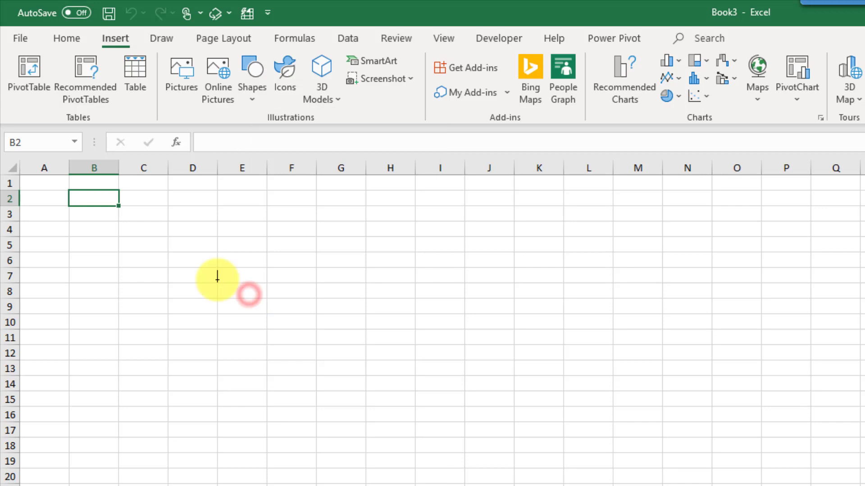
drag(95, 213, 260, 285)
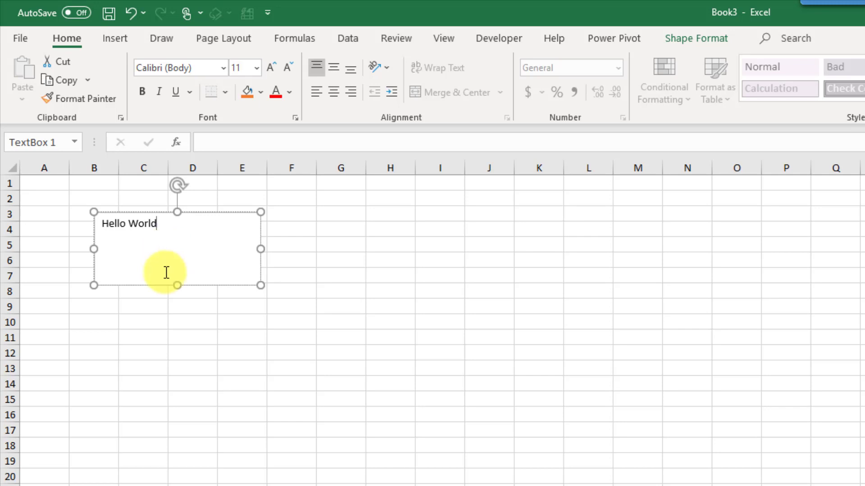
click(184, 320)
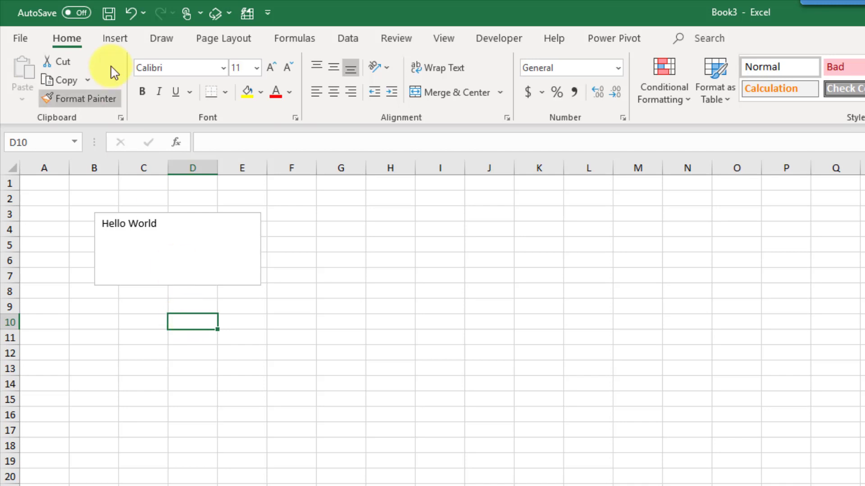
- Draw a left block arrow below the text box, spanning about C9 to G15
click(116, 36)
click(256, 98)
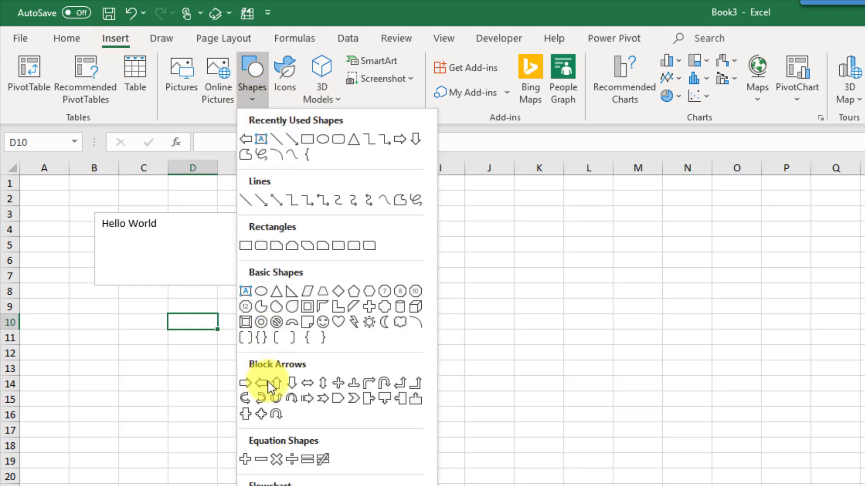
click(267, 384)
drag(135, 309, 322, 398)
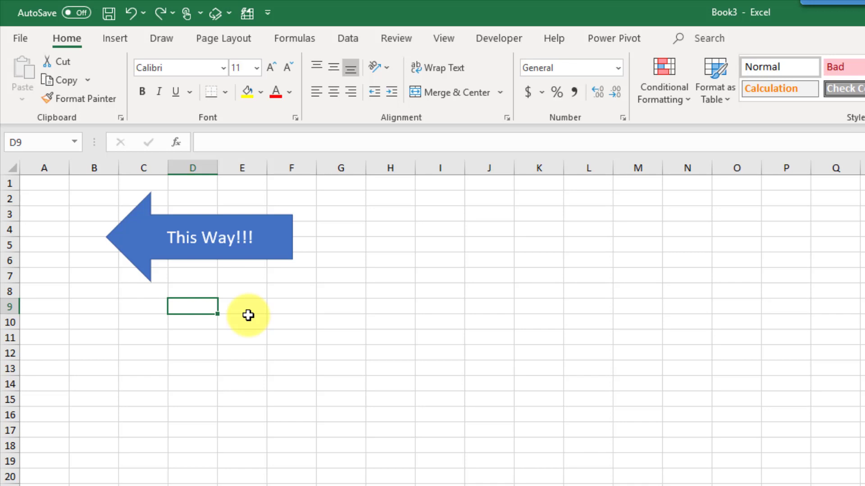
- Change the "This Way!!!" left arrow into a right block arrow
click(239, 260)
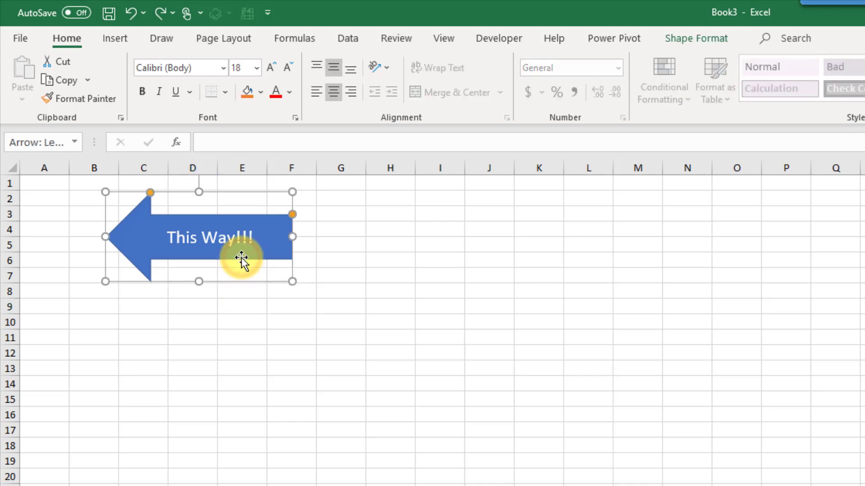
click(680, 37)
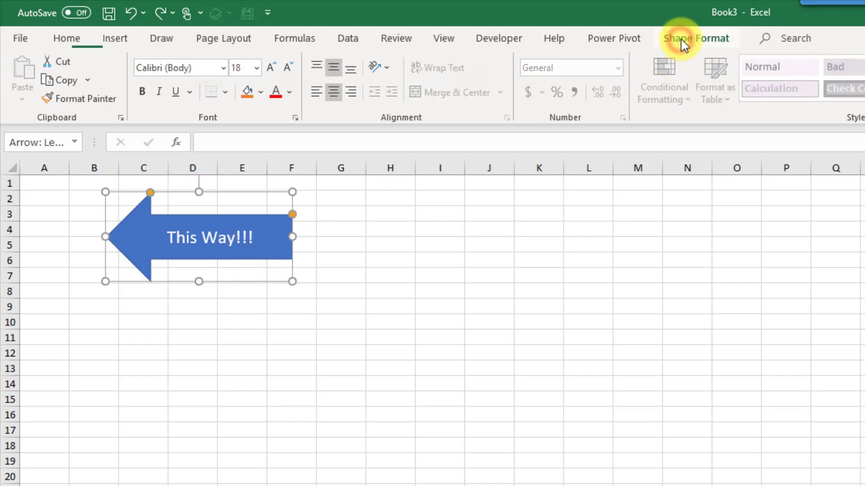
click(169, 61)
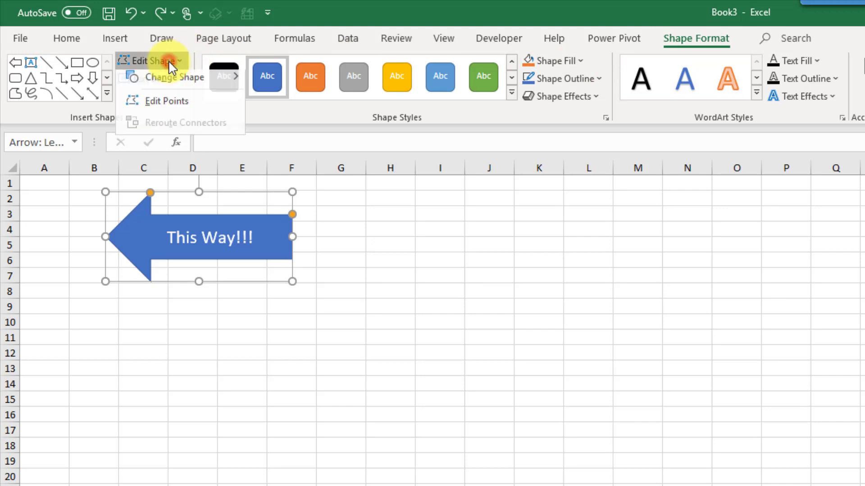
click(178, 82)
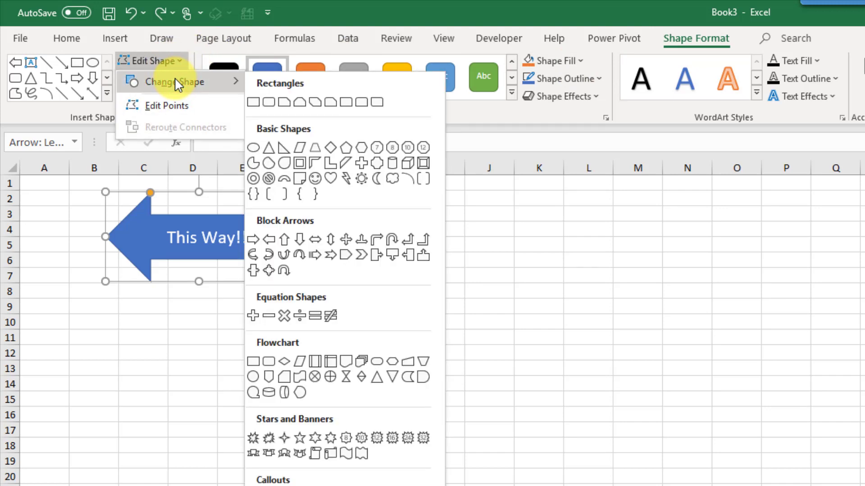
click(253, 240)
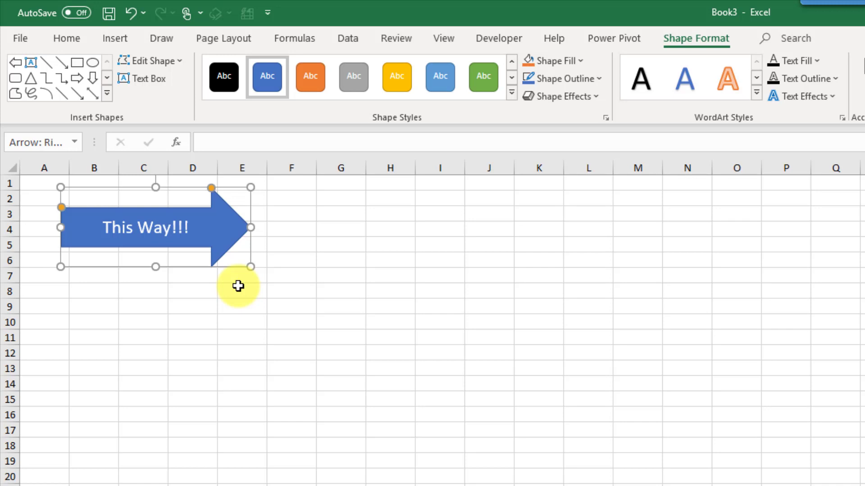
- Resize the "This Way!!!" arrow from its lower-right corner, both freely and with its proportions constrained
drag(249, 268, 270, 287)
key(shift)
drag(270, 286, 246, 286)
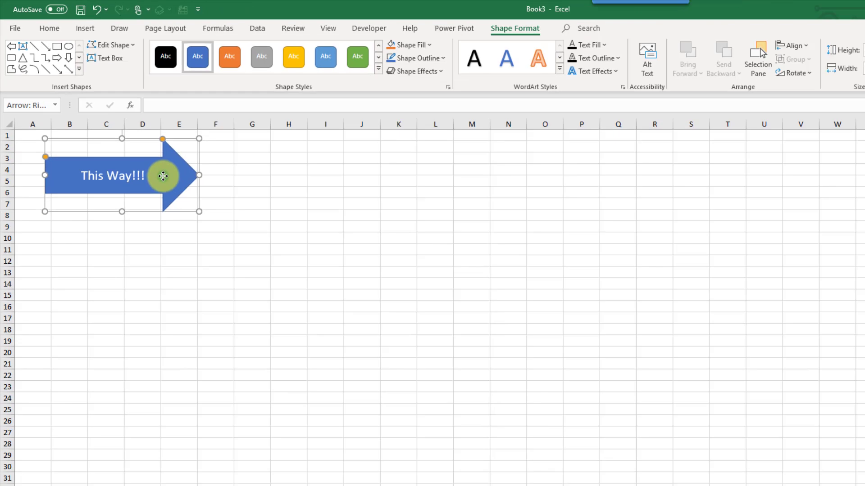
- Lock the arrow's aspect ratio in its size properties and resize it proportionally from its lower-right corner
right_click(220, 237)
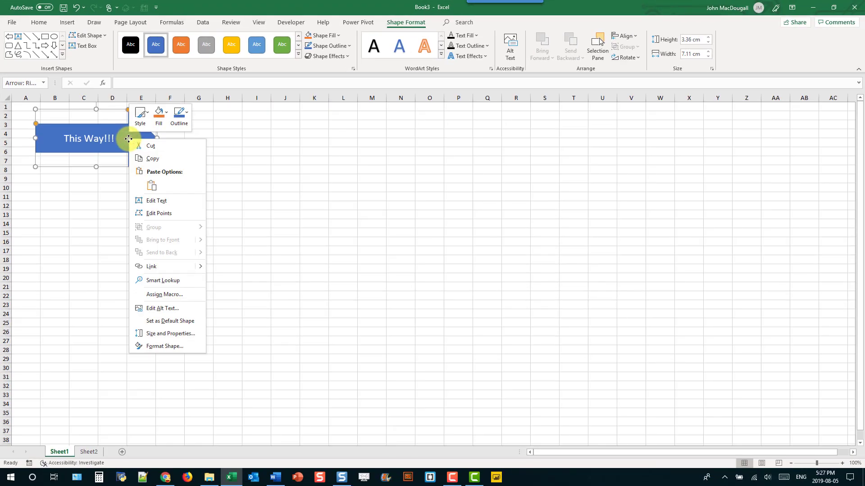
click(157, 334)
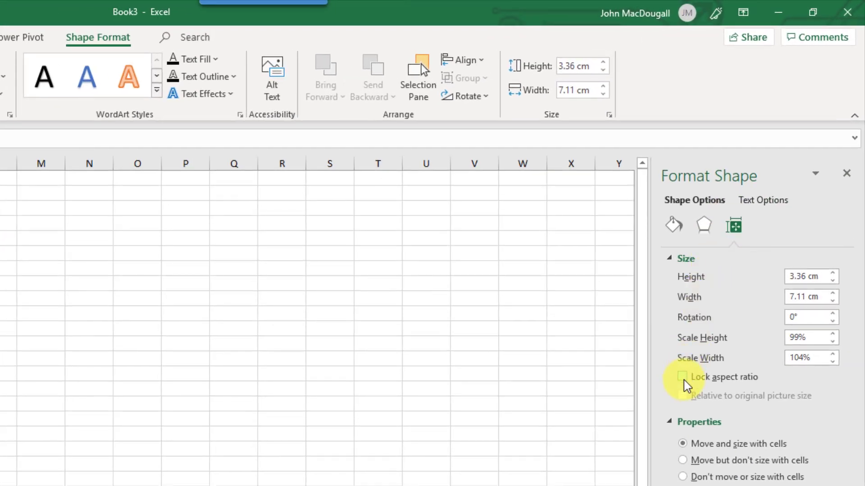
click(683, 379)
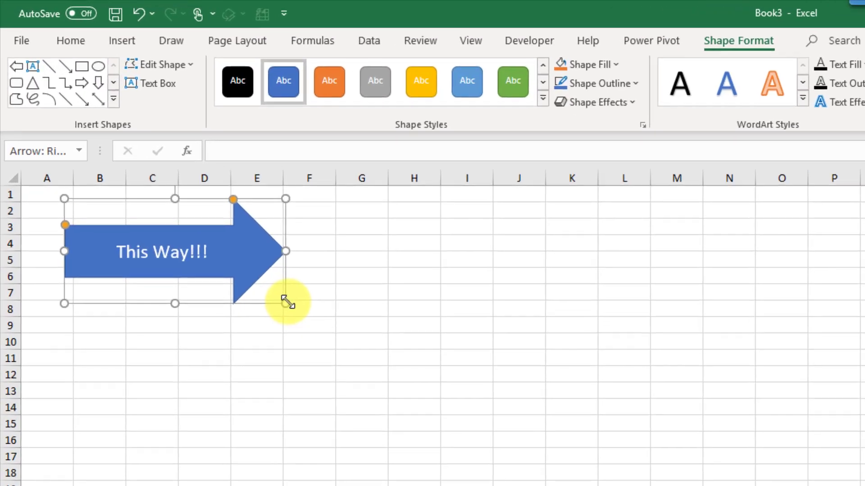
drag(287, 303, 249, 290)
drag(249, 289, 353, 356)
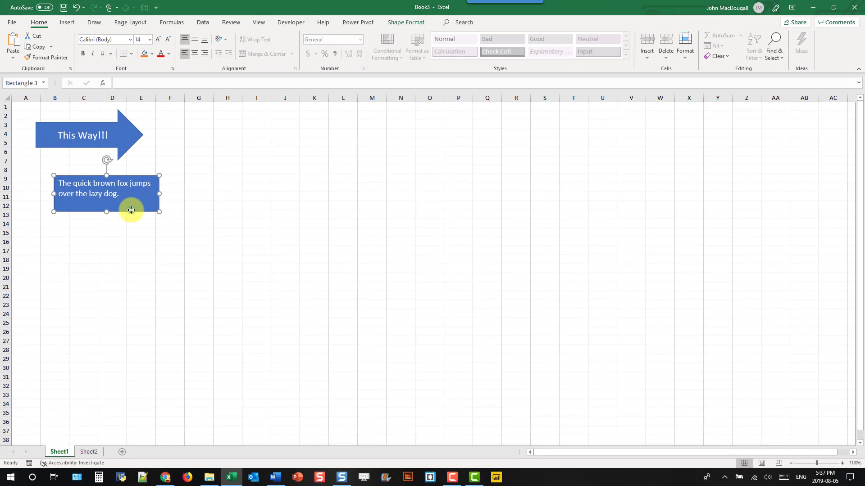
- Lay out the text of the "quick brown fox" rectangle in 2 columns
right_click(131, 210)
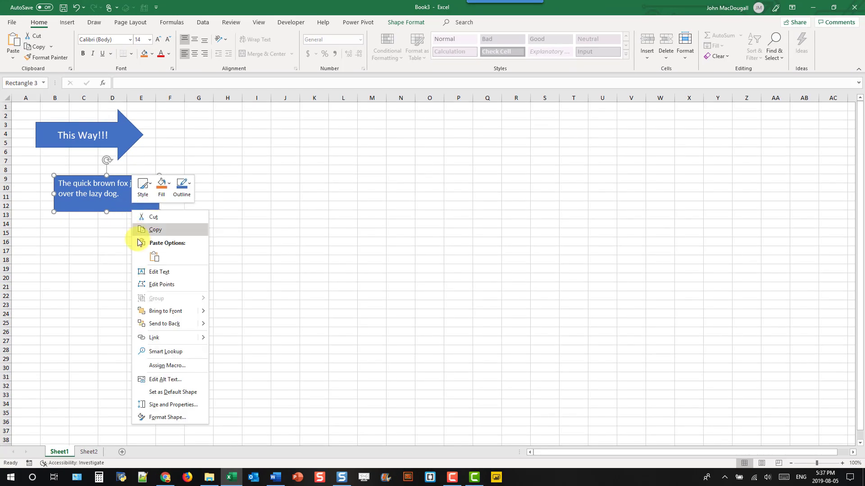
click(159, 406)
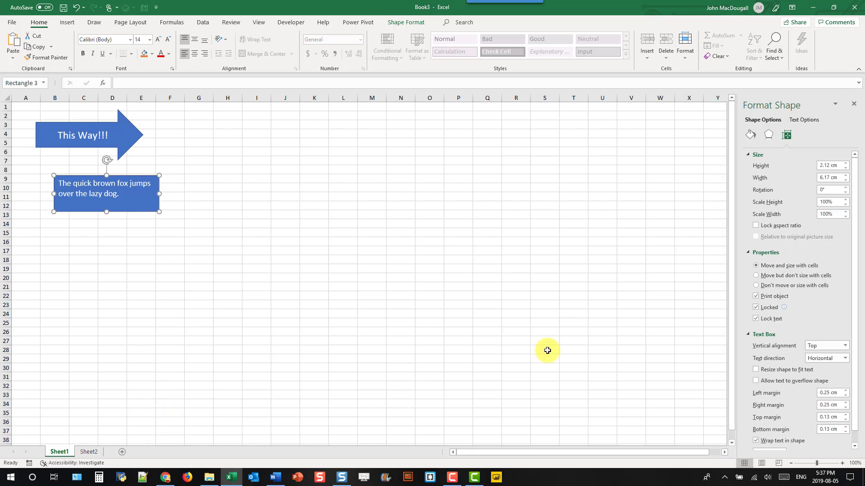
scroll(785, 355, down, 1)
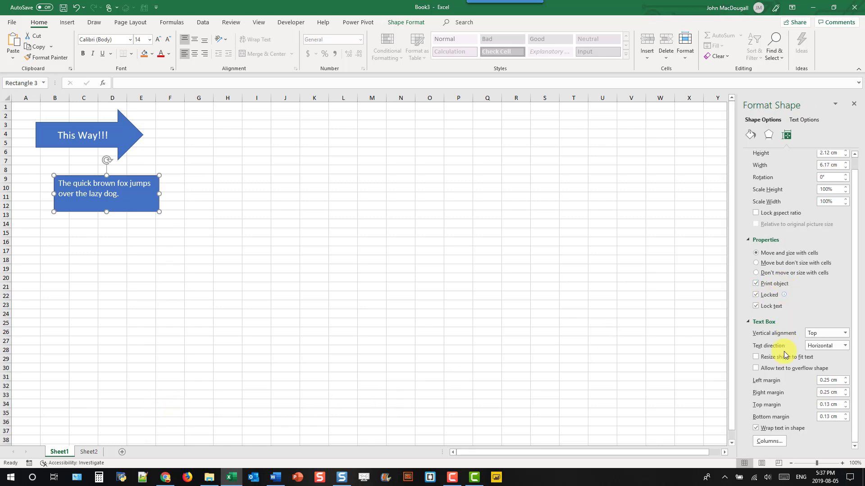
click(767, 441)
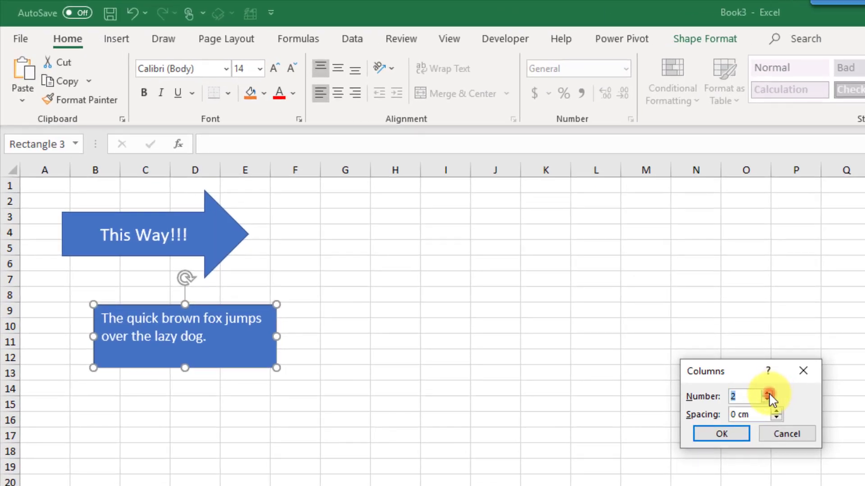
click(721, 433)
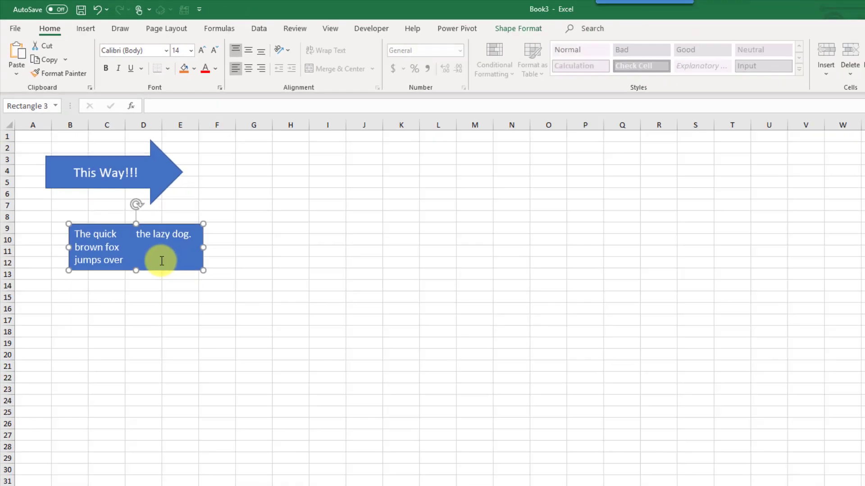
- Set the number of text columns in the "quick brown fox" rectangle to 3
key(ctrl+1)
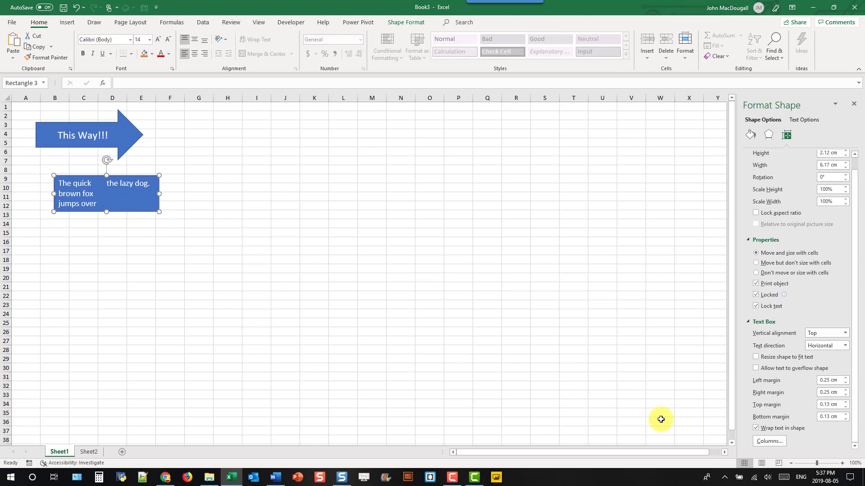
click(768, 441)
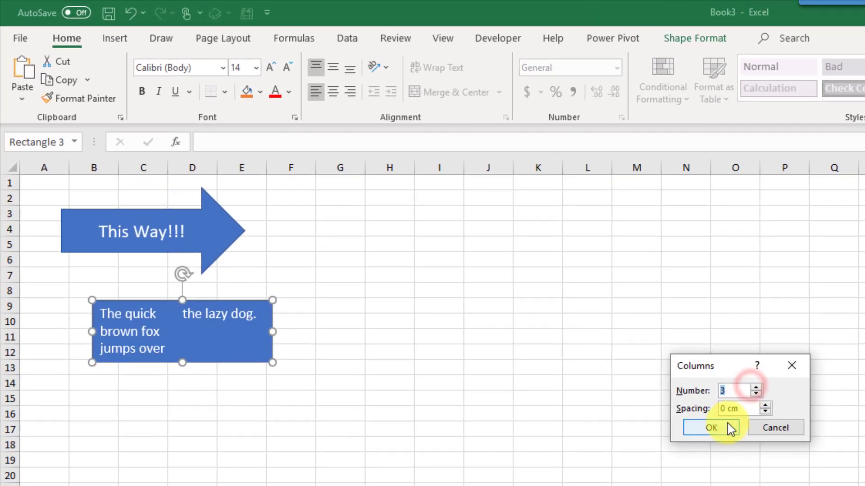
click(429, 252)
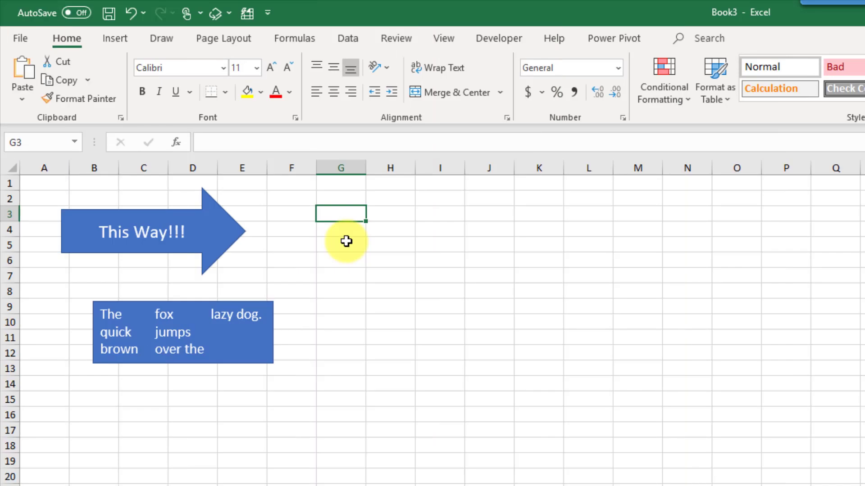
- Draw two plain rectangles side by side, one spanning about G3 to I8 and the other about J4 to K8
click(116, 39)
click(255, 98)
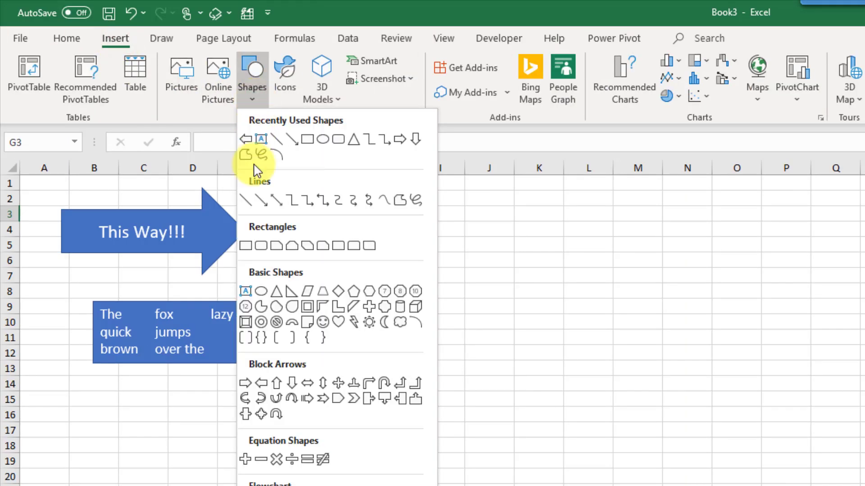
click(245, 246)
drag(329, 219, 440, 291)
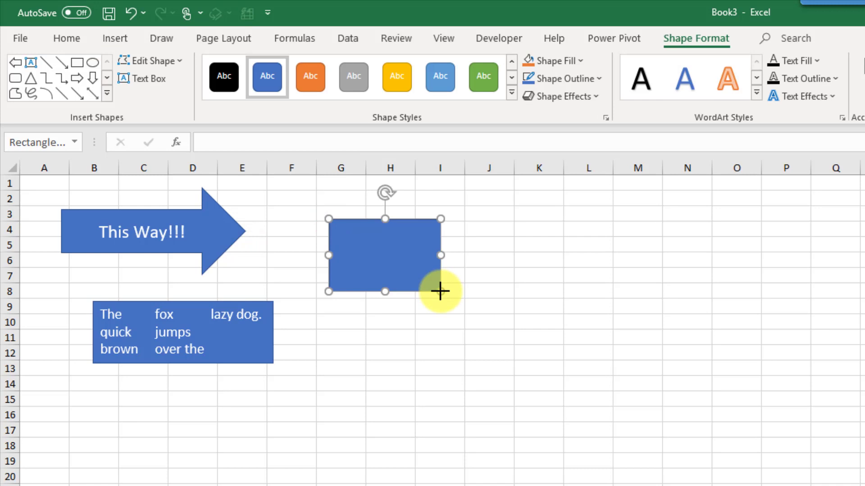
click(115, 40)
click(250, 95)
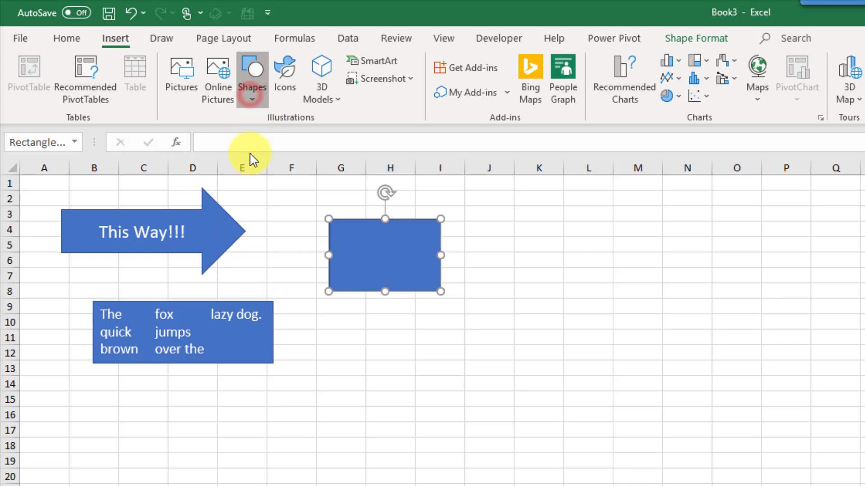
click(248, 245)
drag(472, 225, 551, 294)
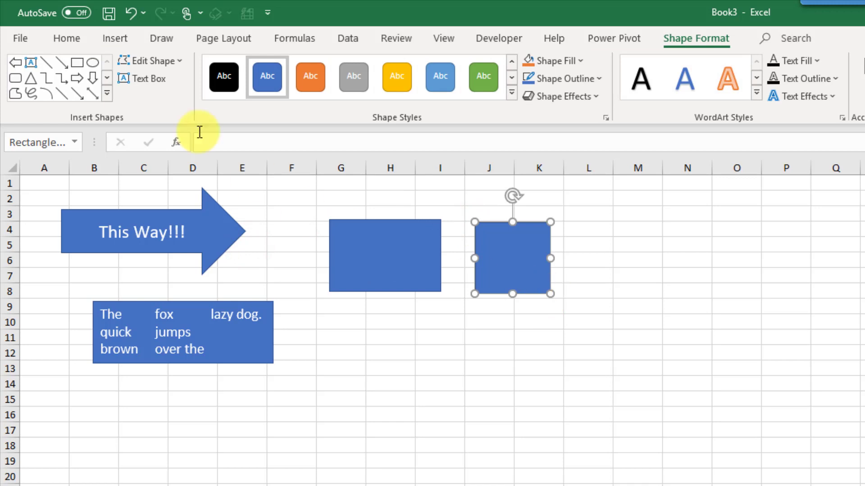
- Lock drawing mode for the rectangle, draw one beside the existing two and four in rows 10 to 13, and leave drawing mode
click(116, 39)
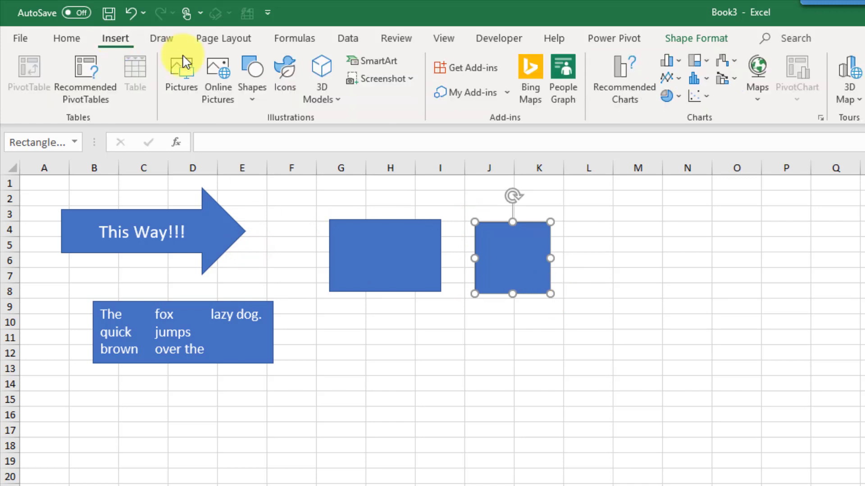
click(251, 100)
click(250, 88)
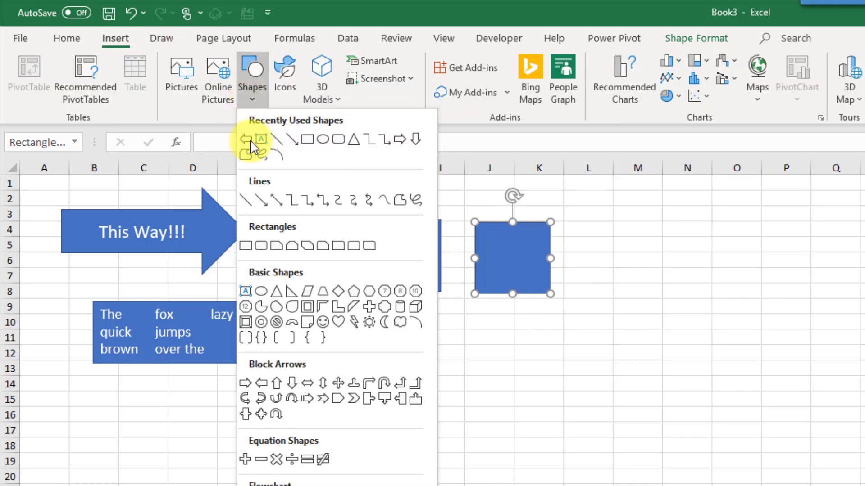
right_click(247, 249)
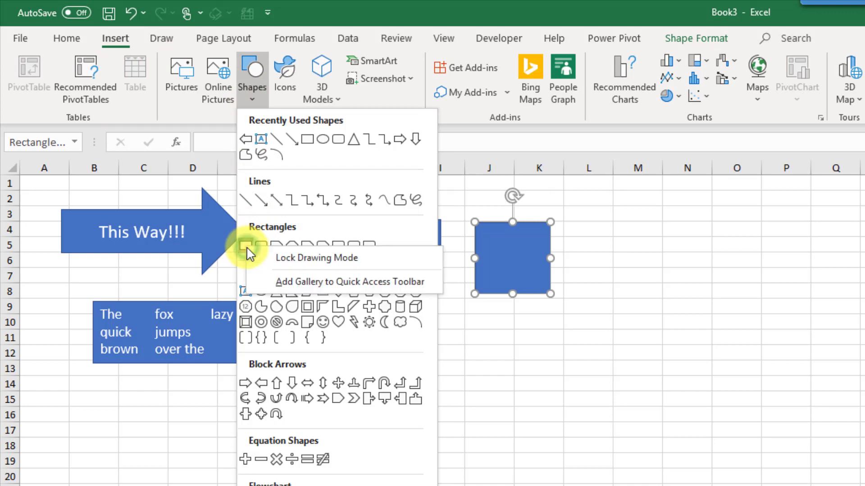
click(275, 261)
drag(582, 228, 619, 289)
drag(344, 320, 424, 356)
drag(462, 322, 491, 359)
mouse_move(529, 328)
mouse_down()
mouse_move(572, 360)
mouse_move(570, 371)
mouse_up()
drag(594, 317, 636, 370)
key(Escape)
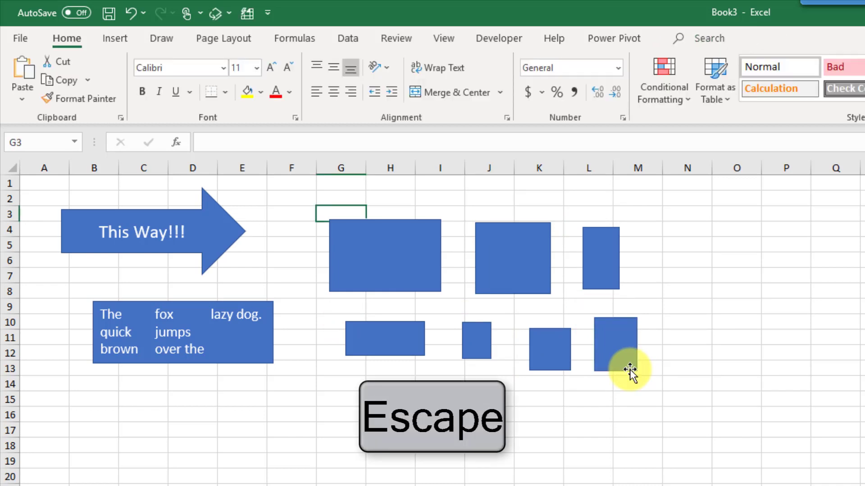
click(680, 228)
click(671, 259)
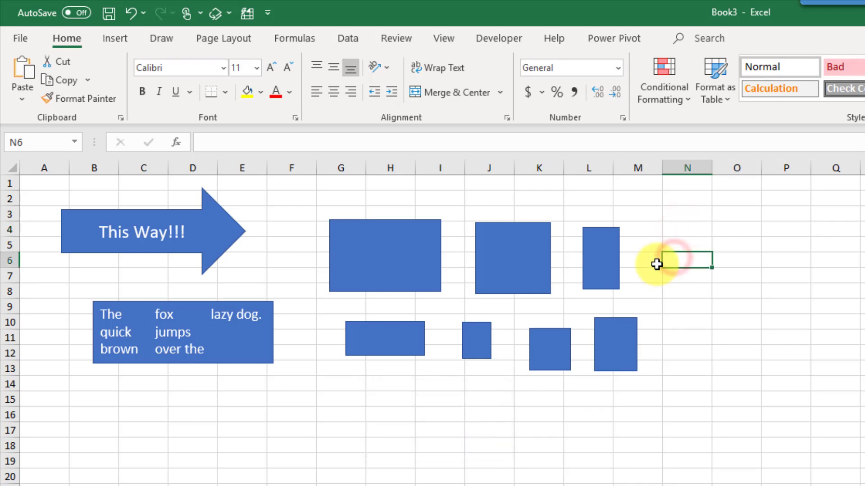
click(656, 261)
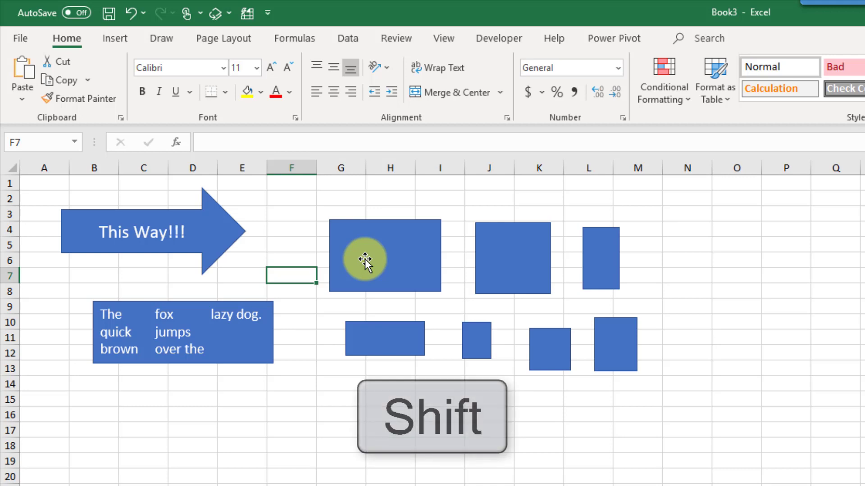
- Select the three upper blue rectangles together with the lower rectangle spanning about L10 to M13
shift+click(365, 260)
shift+click(534, 260)
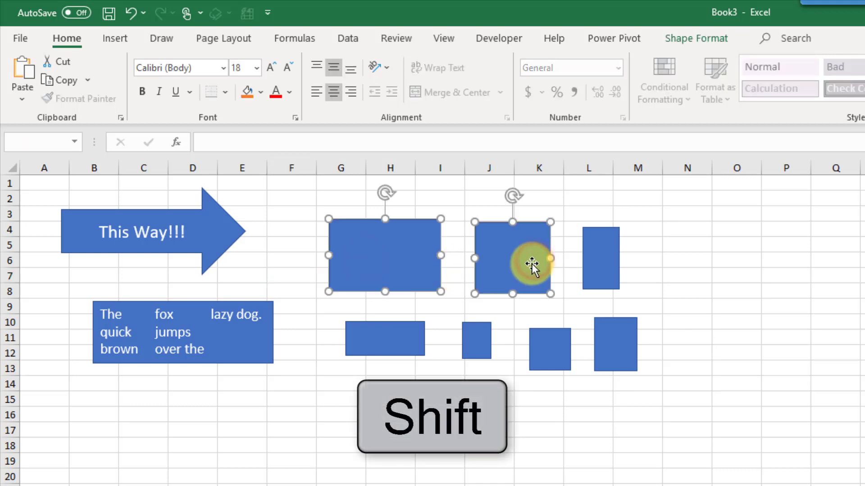
ctrl+click(597, 258)
ctrl+click(615, 343)
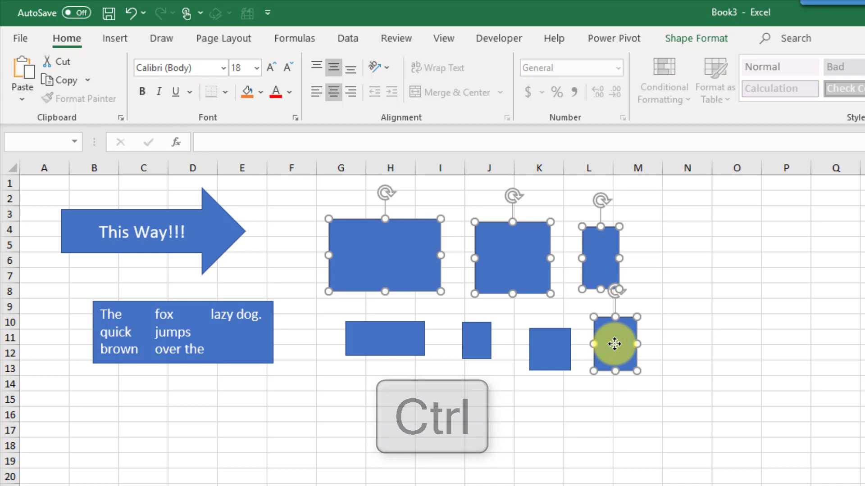
- Select all shapes on the sheet except the "This Way!!!" arrow and the "quick brown fox" rectangle
click(337, 305)
click(378, 260)
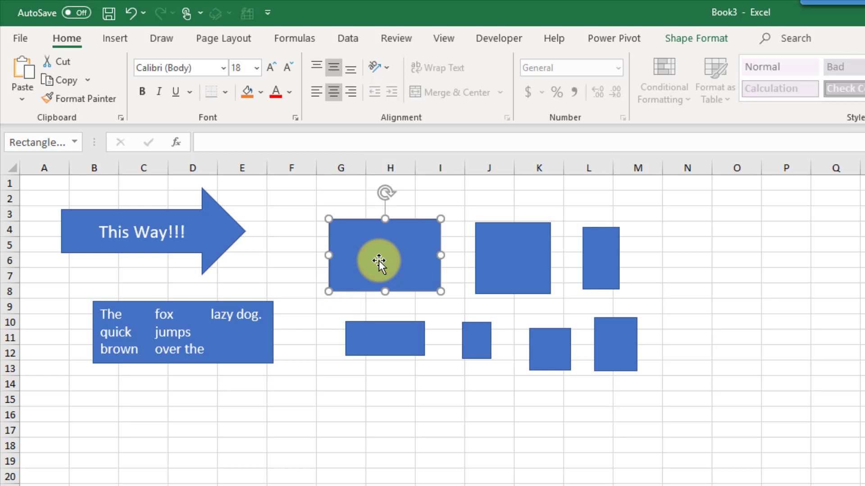
key(ctrl+a)
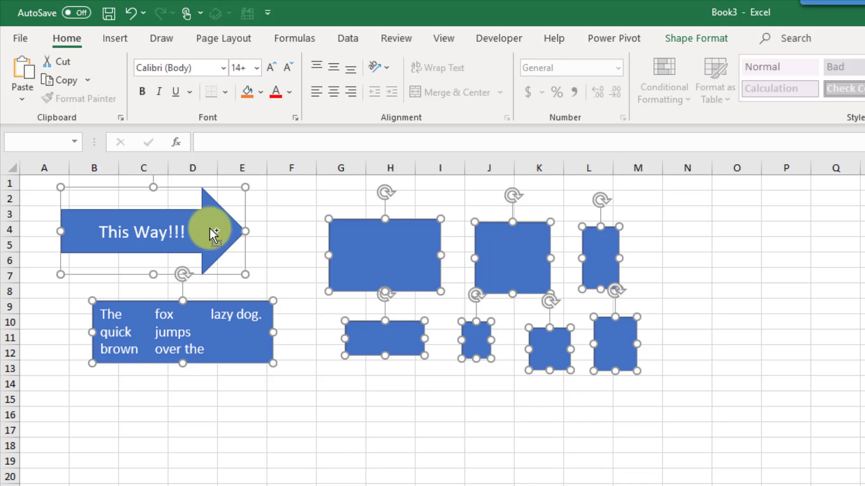
ctrl+click(222, 190)
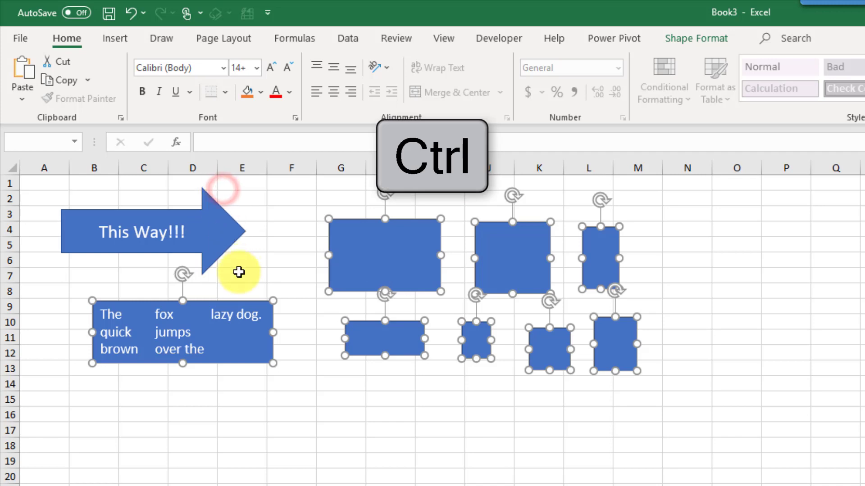
ctrl+click(237, 301)
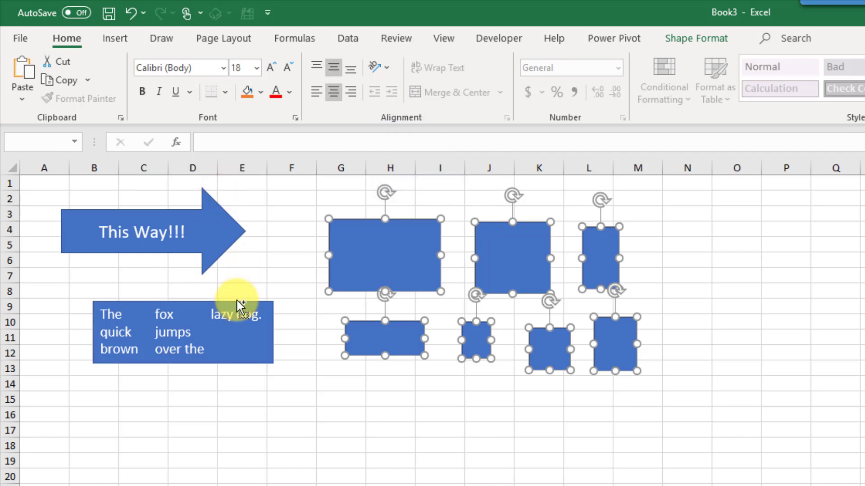
- Fill all the selected plain rectangles with a dark orange theme color and clear the selection
click(693, 39)
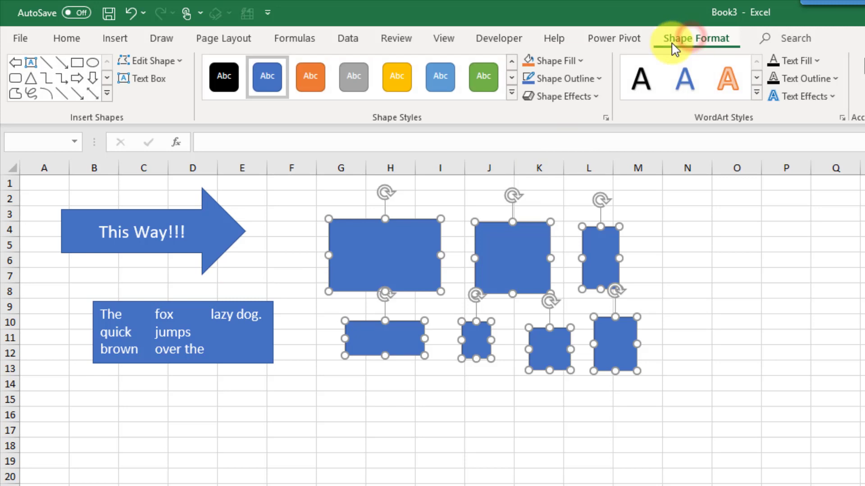
click(580, 62)
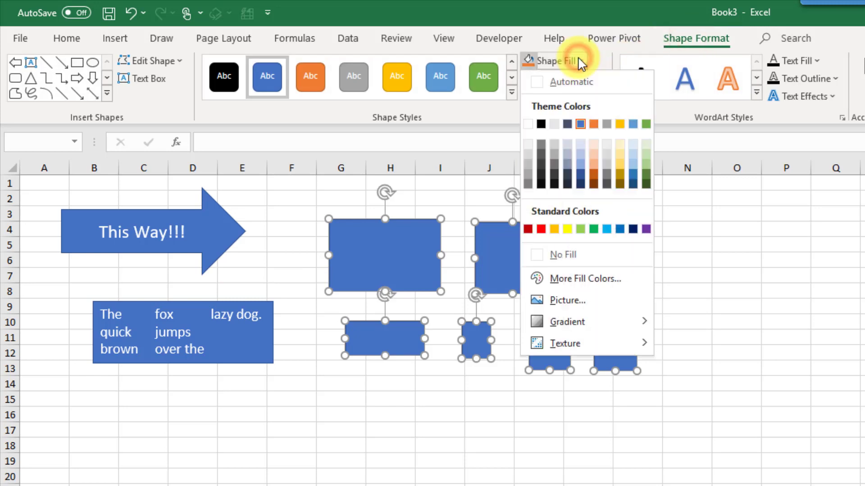
click(593, 172)
click(326, 194)
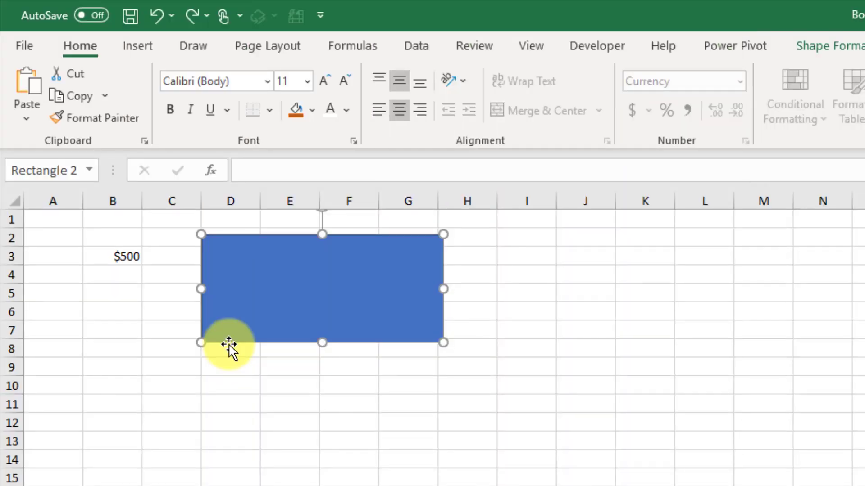
- Link the blue rectangle's text to cell B3 with the formula =$B$3
click(234, 339)
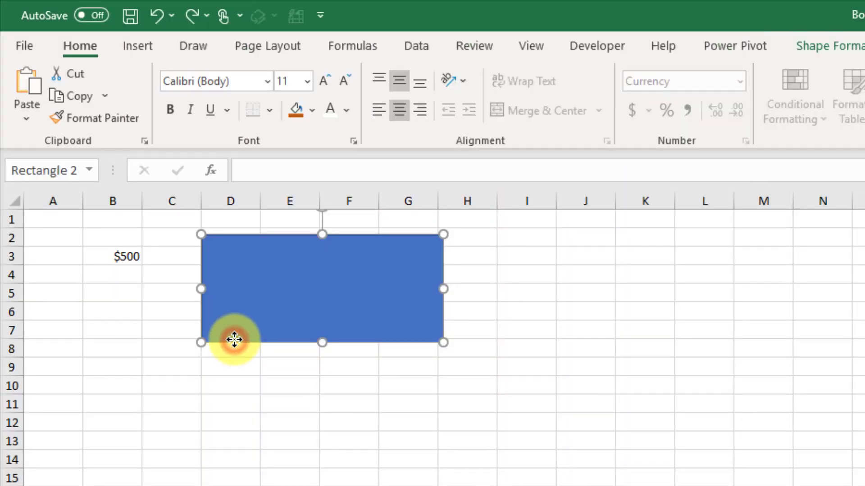
click(251, 171)
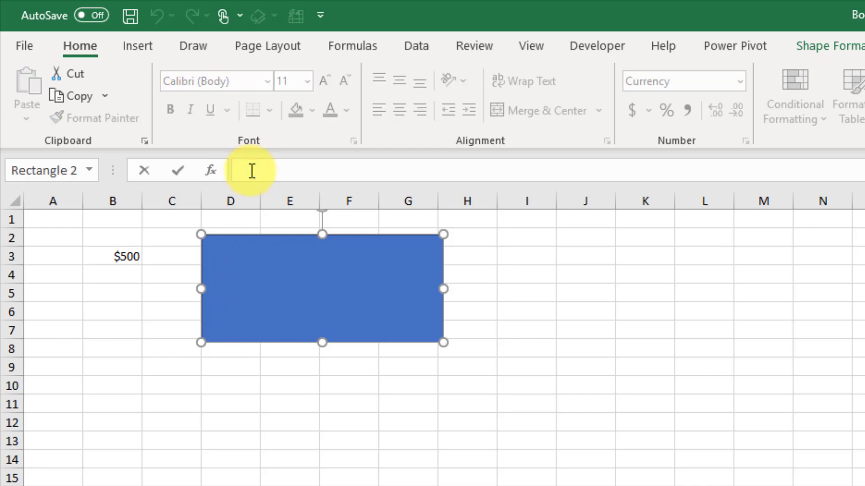
click(124, 258)
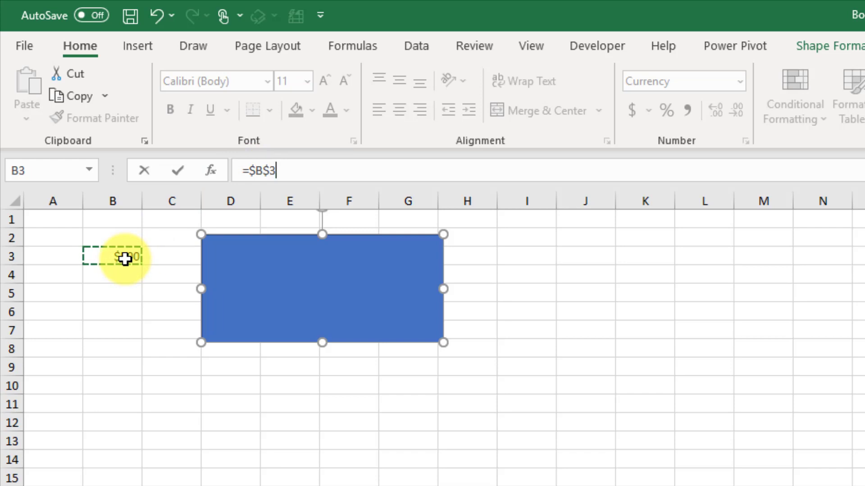
key(Return)
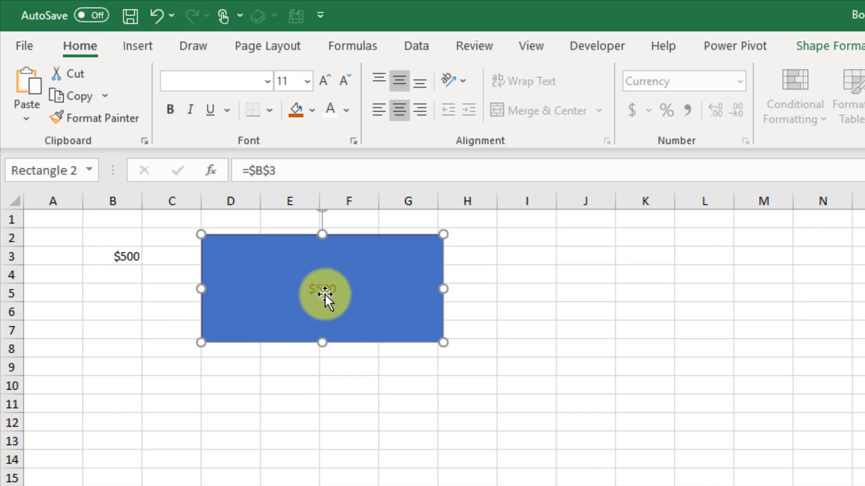
- Change the amount in the linked cell B3 to 600
click(120, 257)
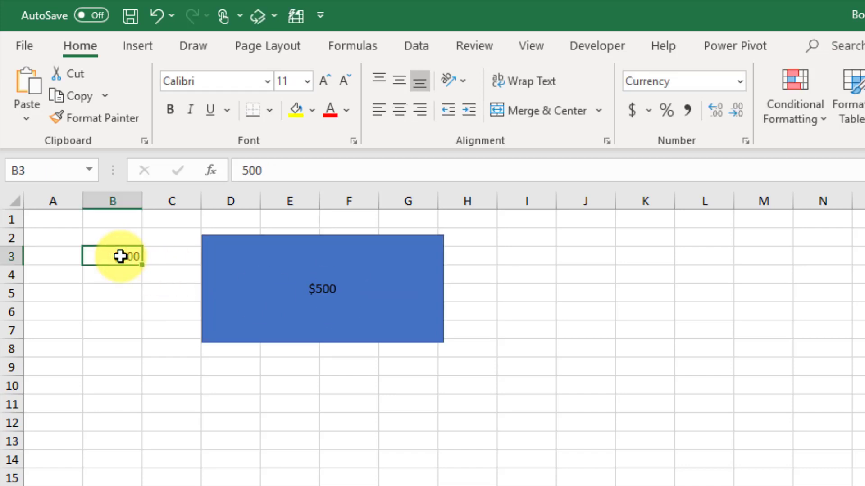
text(600)
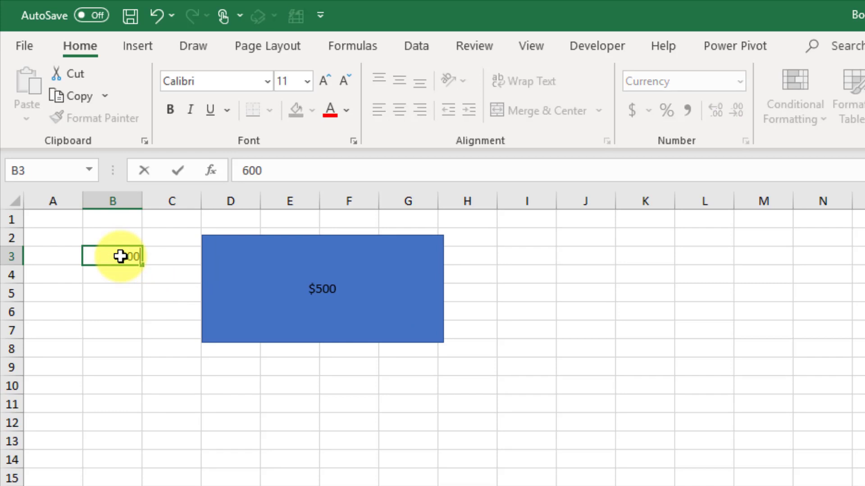
key(Return)
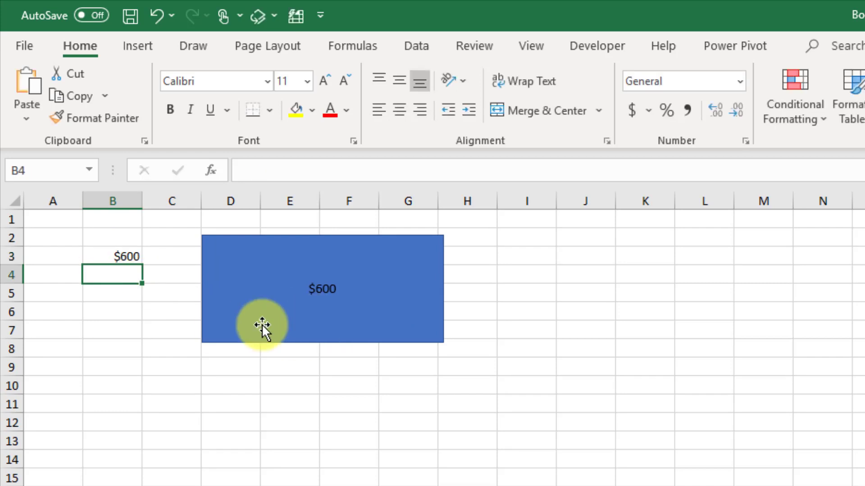
click(99, 251)
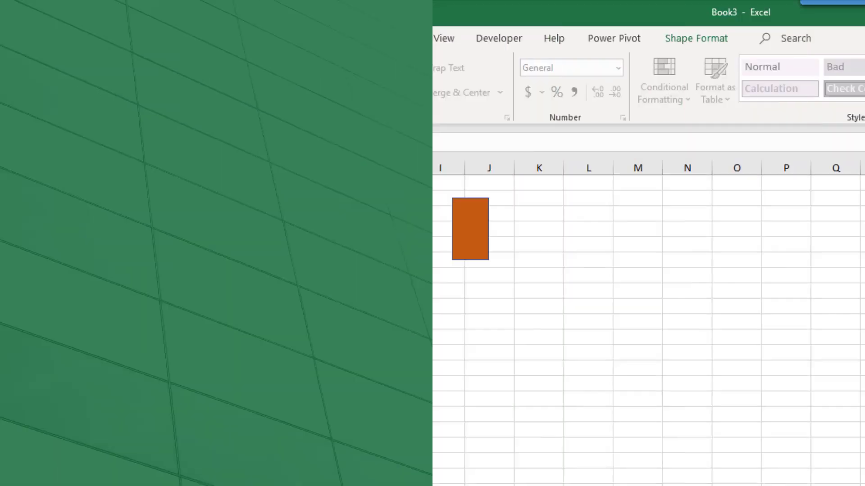
- Draw a double-arrow elbow connector and attach its ends to the large orange rectangle's right side and the triangle
click(147, 225)
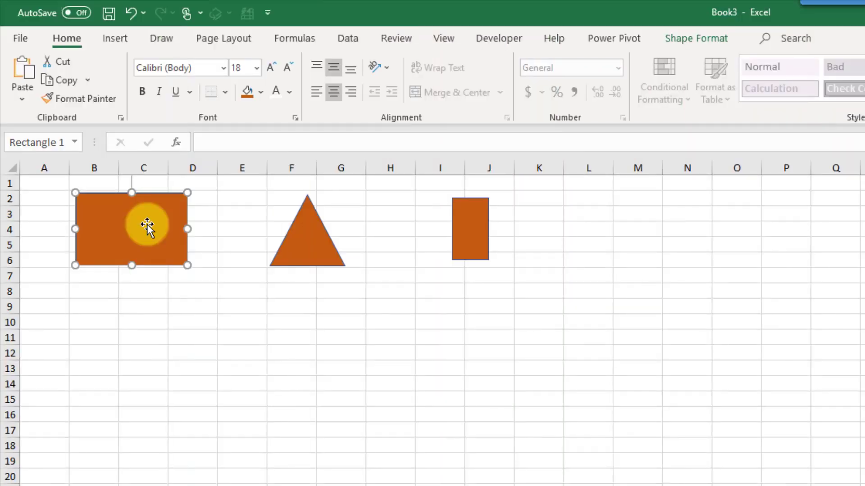
click(117, 42)
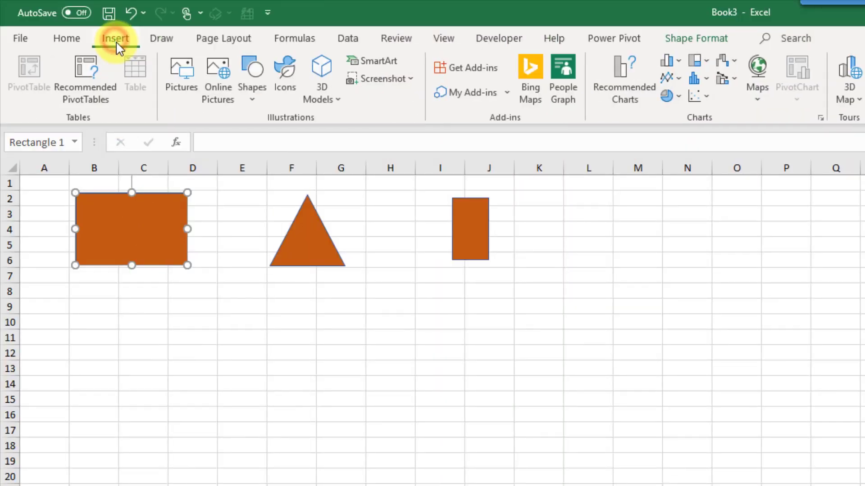
click(252, 99)
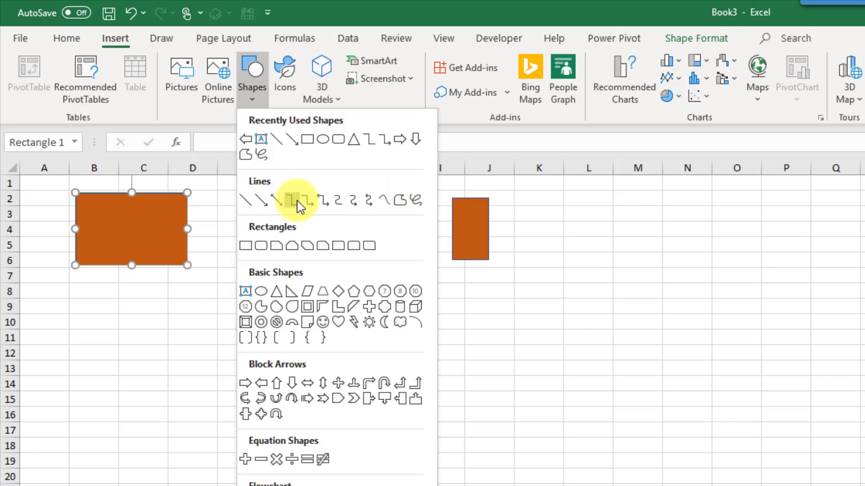
click(322, 200)
drag(200, 218, 267, 291)
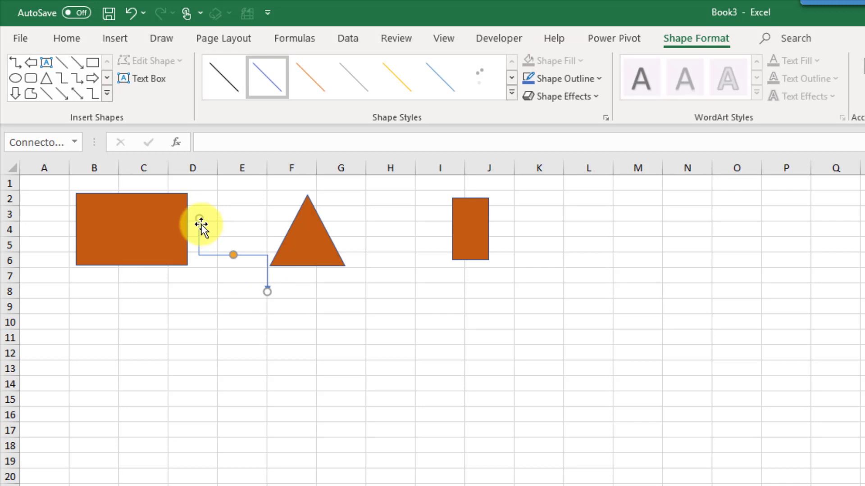
drag(199, 220, 185, 229)
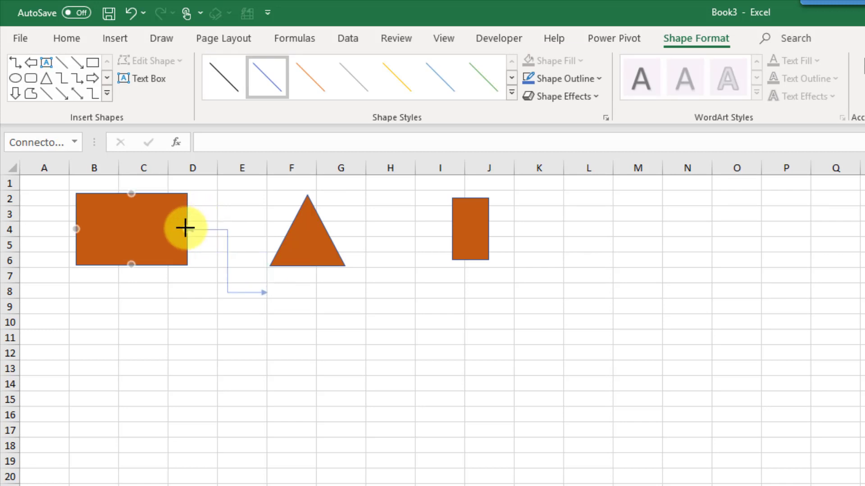
drag(267, 292, 324, 253)
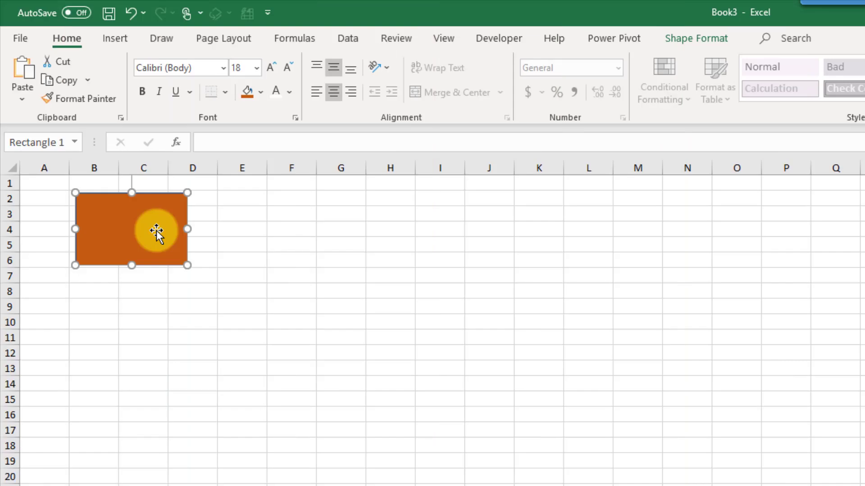
- Widen column C under the orange rectangle to nearly three times its width and insert a column before column B
click(158, 168)
drag(169, 168, 250, 165)
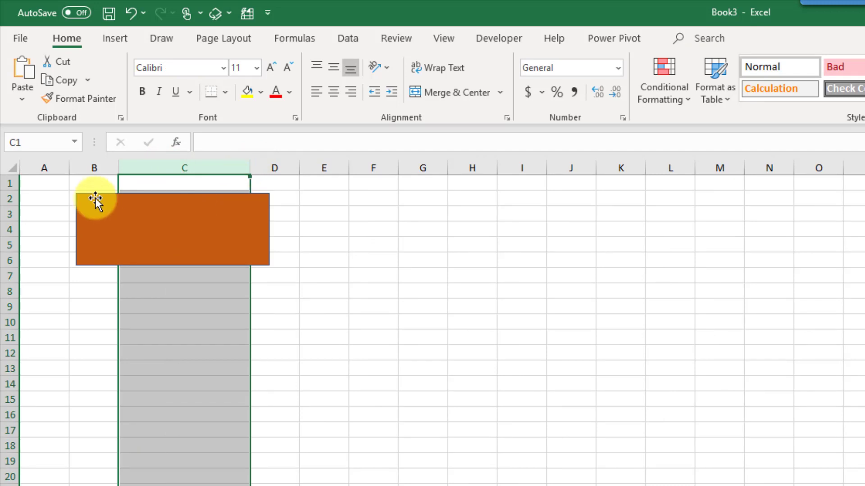
click(95, 166)
right_click(94, 166)
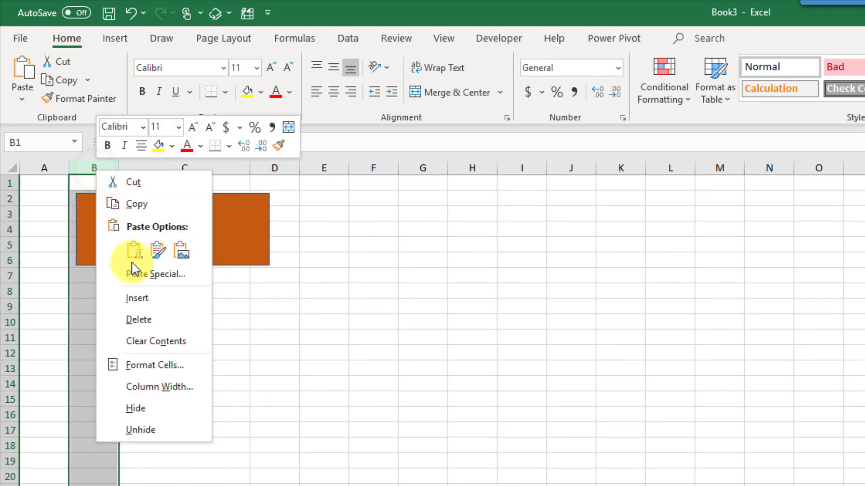
click(145, 296)
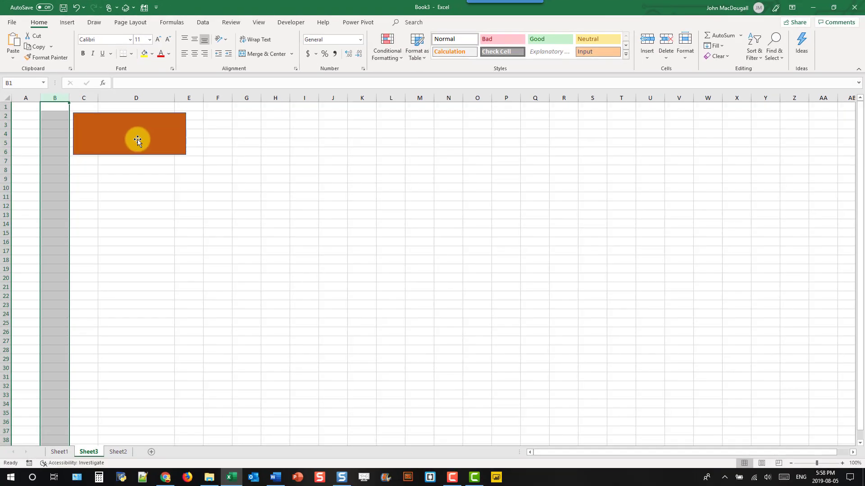
- Set the orange rectangle's positioning property to "Move but don't size with cells"
click(137, 140)
right_click(137, 141)
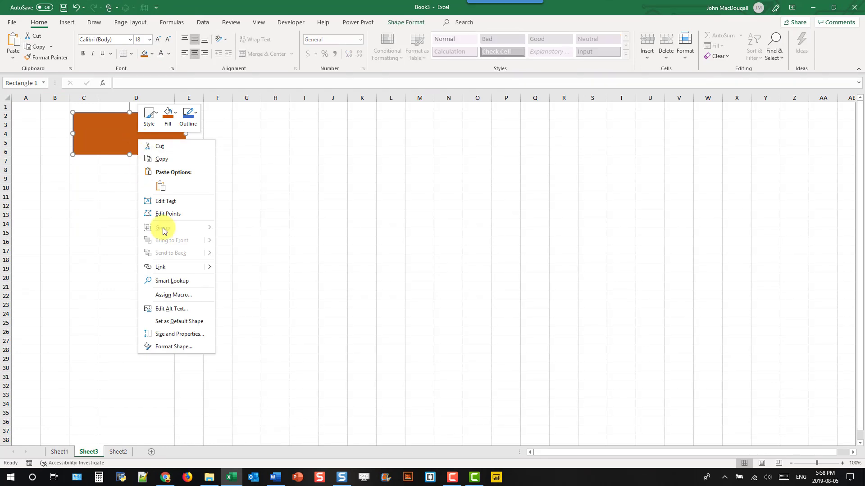
click(169, 335)
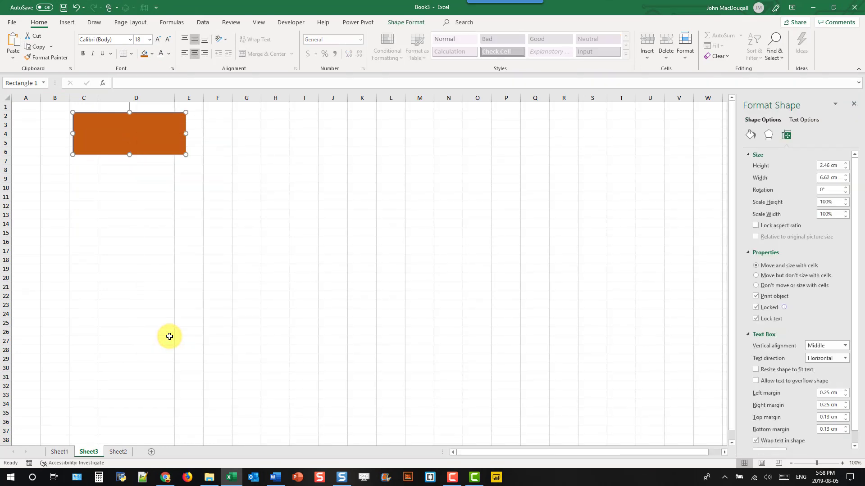
click(757, 276)
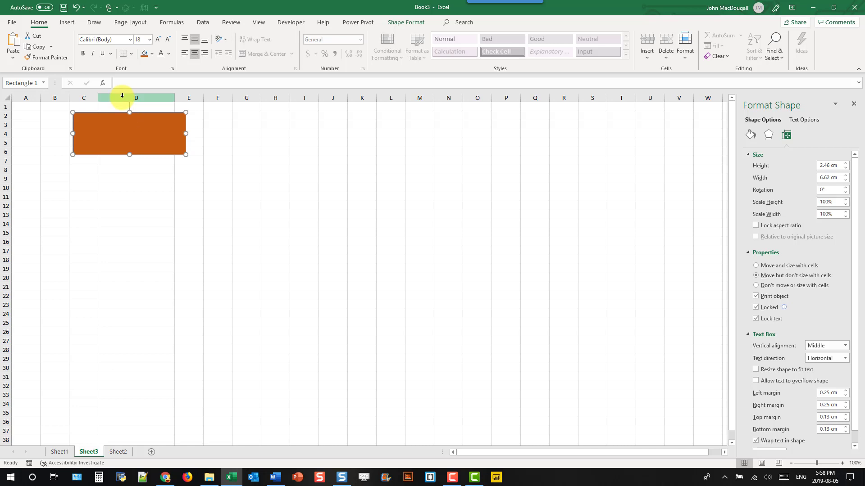
- Narrow column D under the orange rectangle to less than half its width and insert a column before column C
click(122, 95)
drag(175, 98, 129, 98)
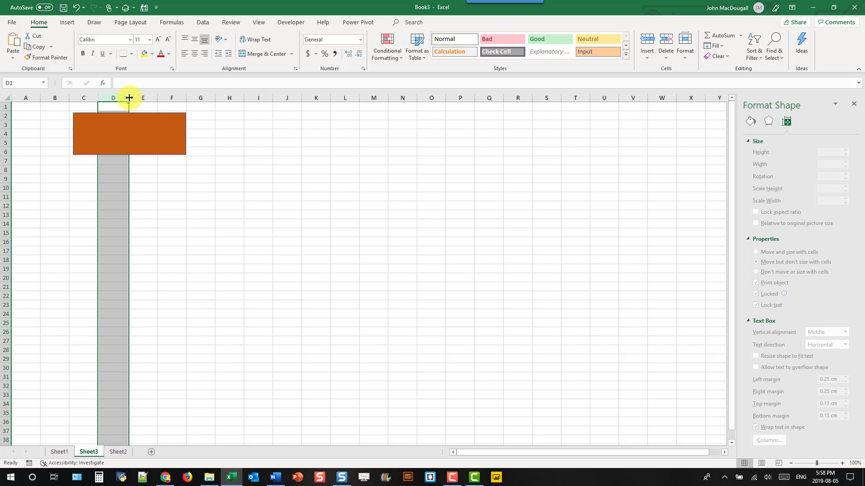
right_click(83, 97)
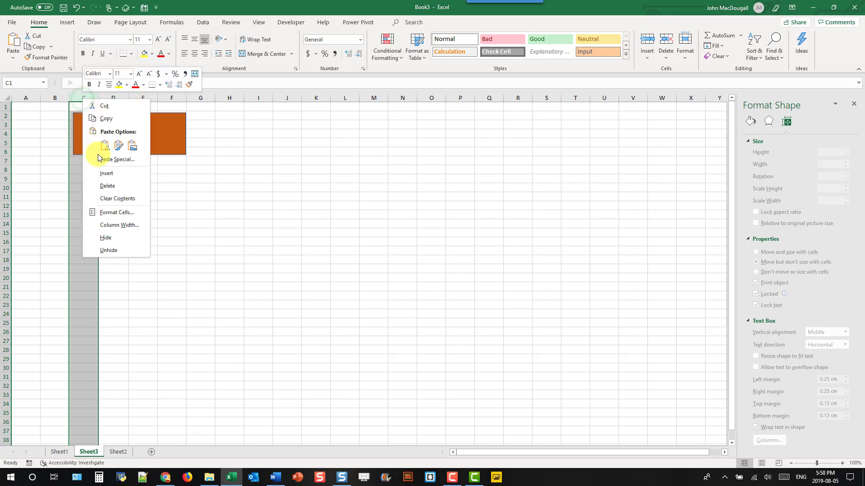
click(104, 174)
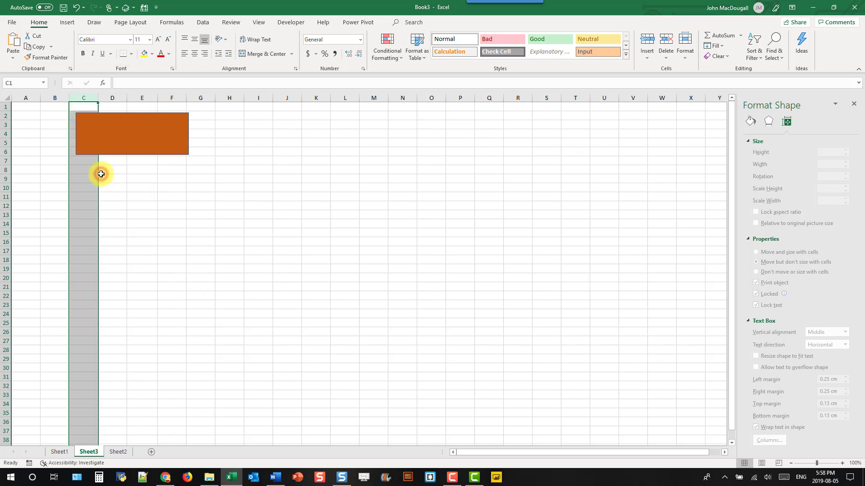
- Set the orange rectangle's positioning property to "Don't move or size with cells"
click(150, 134)
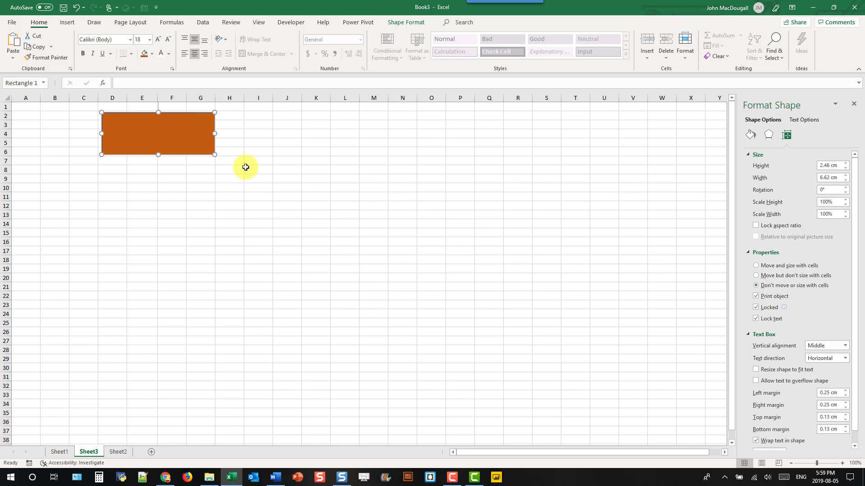
- Widen column E under the orange rectangle to nearly three times its width and insert a column before column D
click(145, 99)
drag(158, 97, 203, 100)
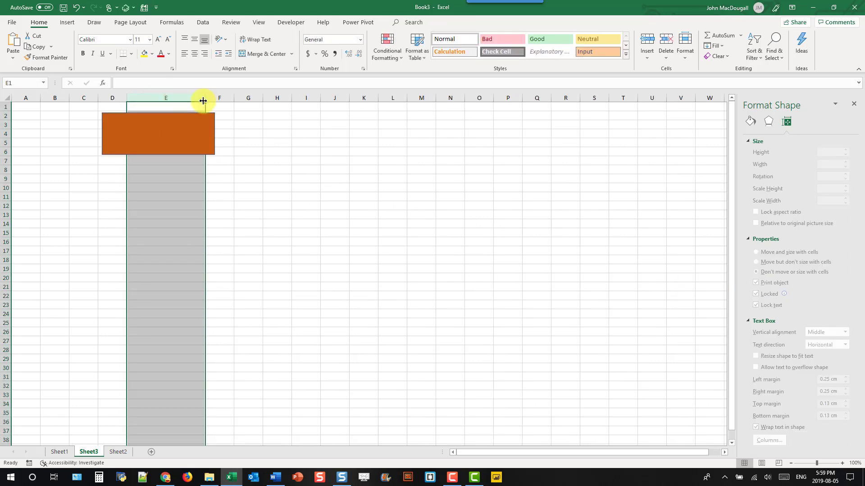
click(114, 97)
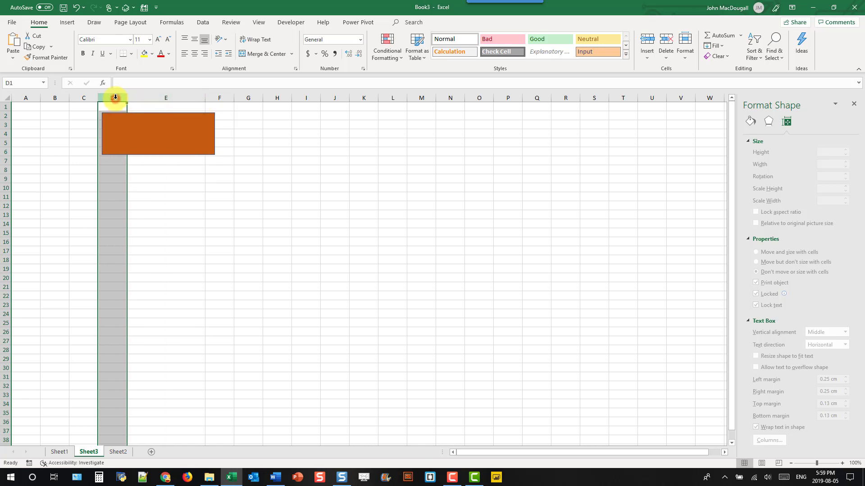
right_click(115, 97)
click(136, 172)
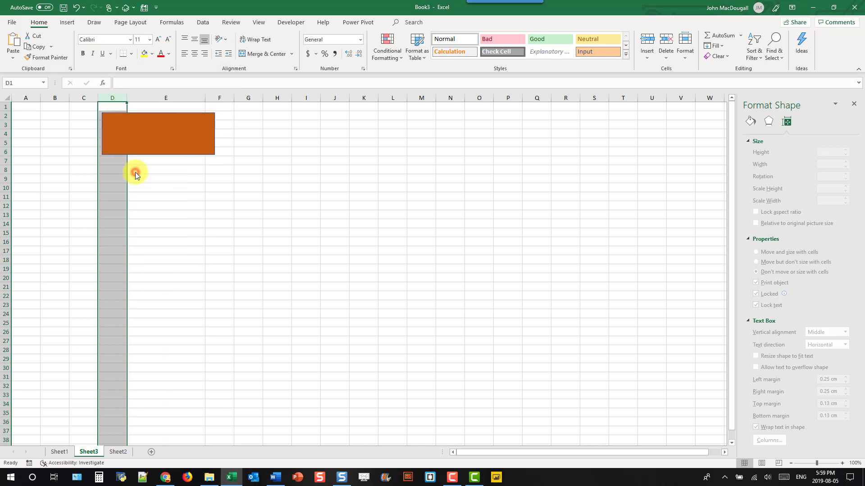
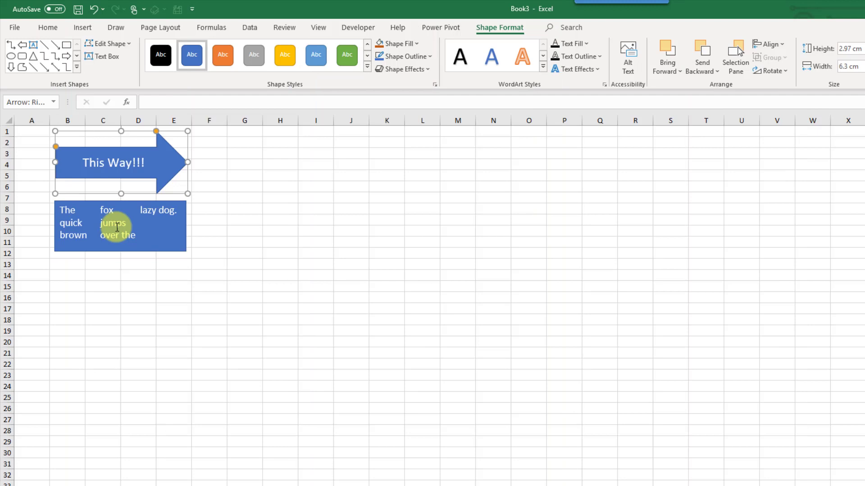
- Turn on Snap to Grid for the shapes on the sheet with the "This Way!!!" arrow
click(157, 160)
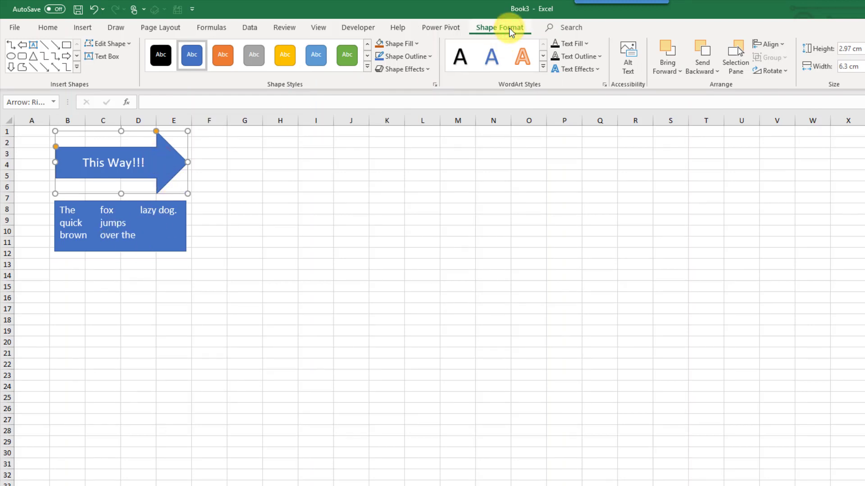
click(769, 44)
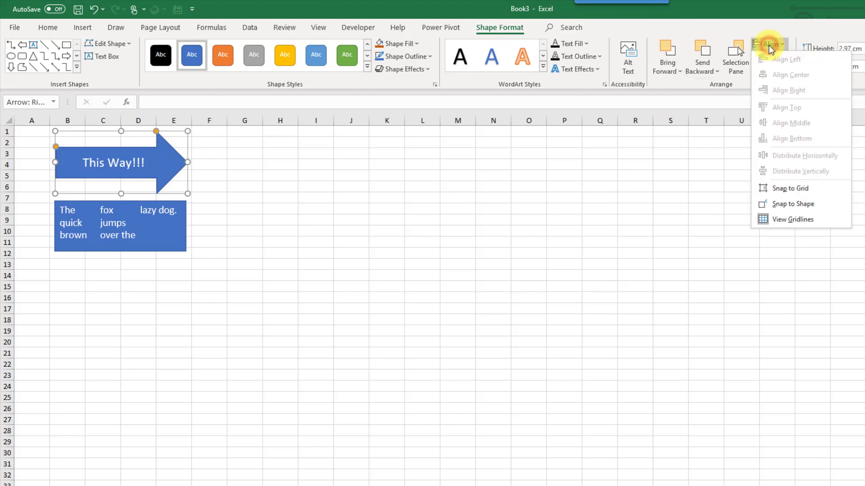
click(791, 189)
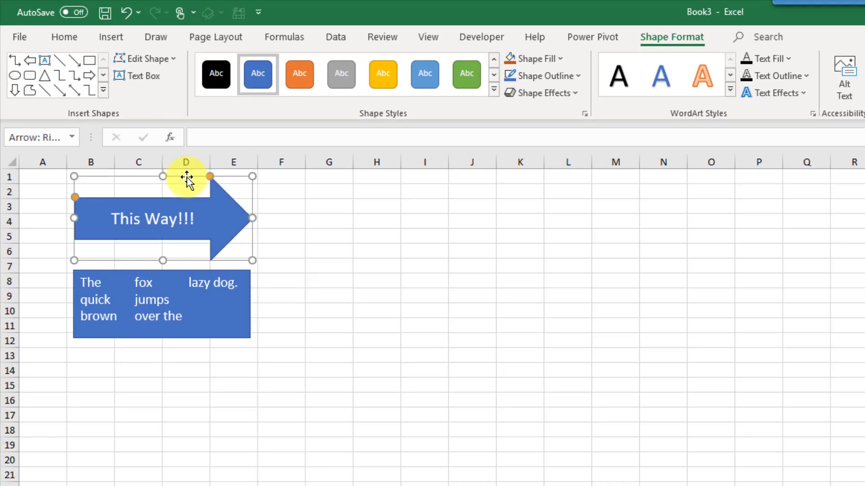
- Snap the "This Way!!!" arrow and the text rectangle to column B's left edge and stretch both to column E's right edge
mouse_move(142, 130)
mouse_down()
mouse_move(161, 133)
mouse_move(138, 135)
mouse_up()
drag(212, 211, 213, 211)
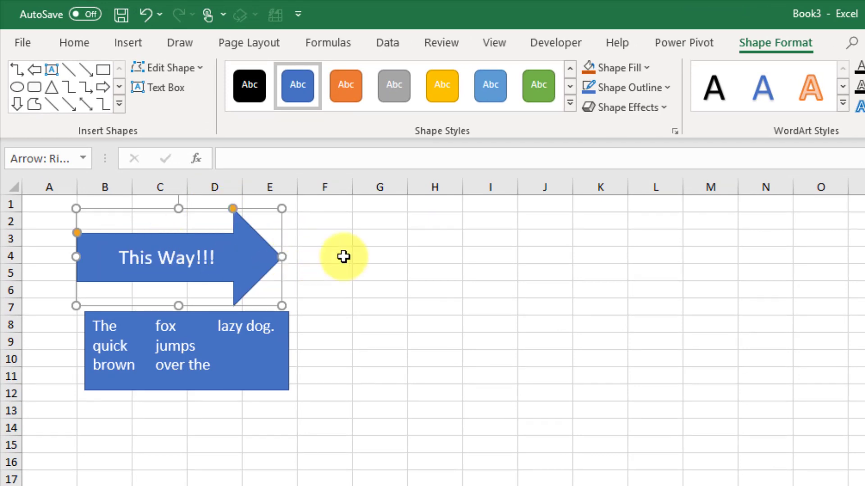
drag(284, 256, 297, 257)
drag(224, 313, 218, 315)
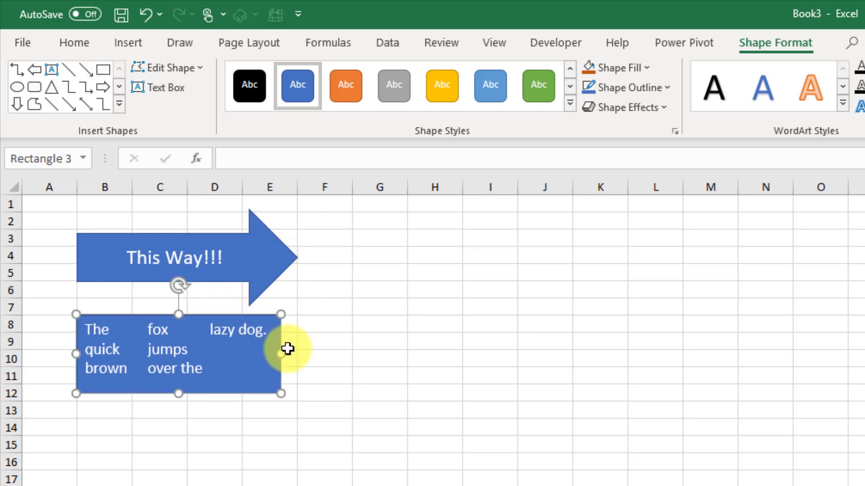
drag(283, 355, 297, 354)
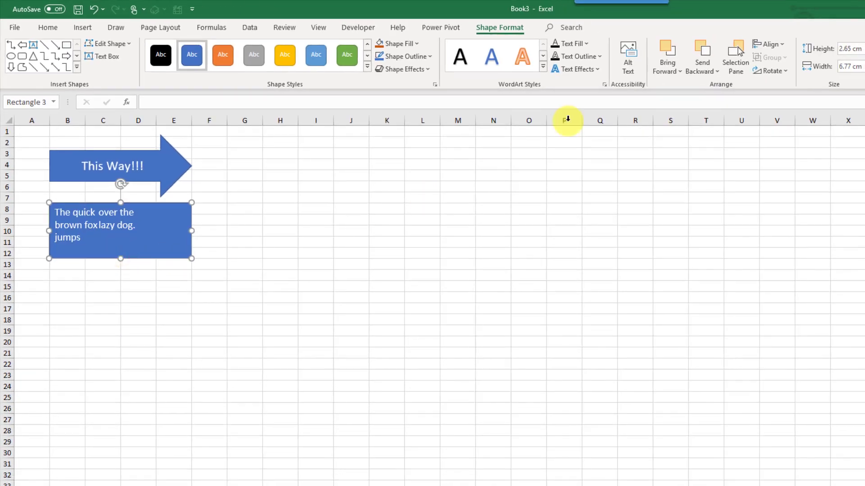
- Turn off Snap to Grid and move the text rectangle slightly right and down, off the gridlines
click(768, 45)
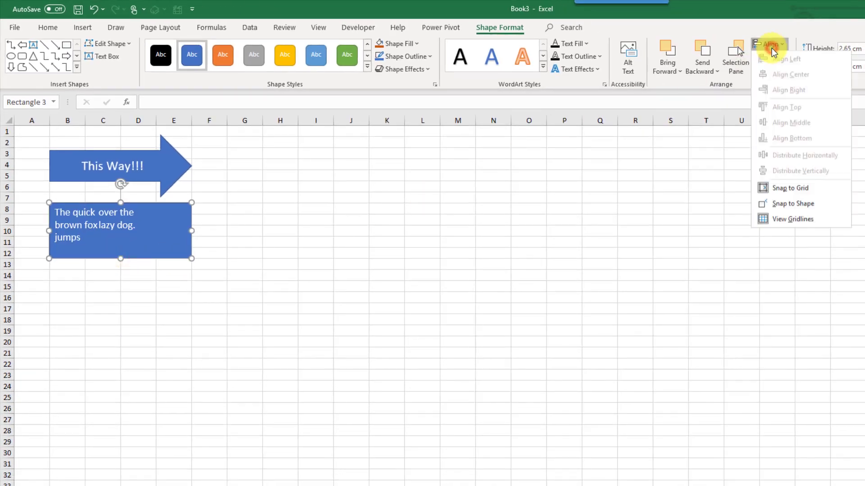
click(784, 195)
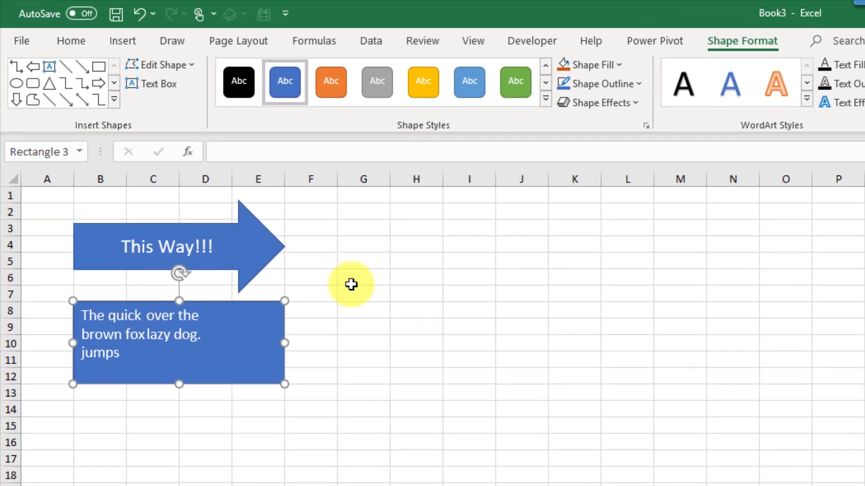
key(alt)
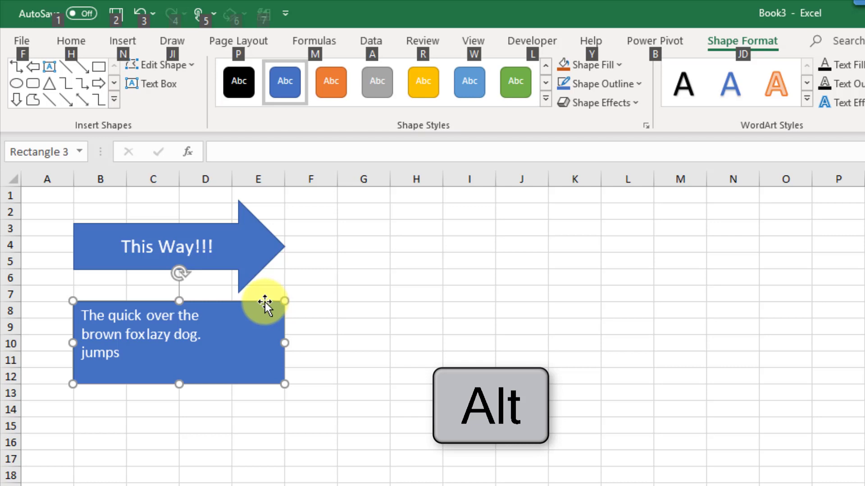
mouse_move(265, 302)
mouse_down()
mouse_move(334, 311)
mouse_move(262, 307)
mouse_move(289, 314)
mouse_move(272, 317)
mouse_up()
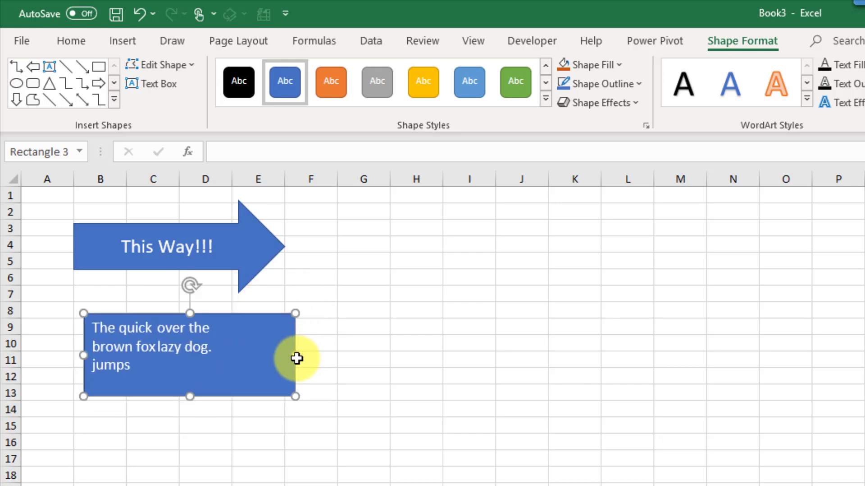
- Resize the text rectangle with temporary grid snapping so that it covers columns B to F and rows 9 to 13
key(alt)
drag(295, 357, 333, 354)
drag(84, 351, 72, 354)
drag(208, 313, 205, 318)
drag(205, 396, 202, 400)
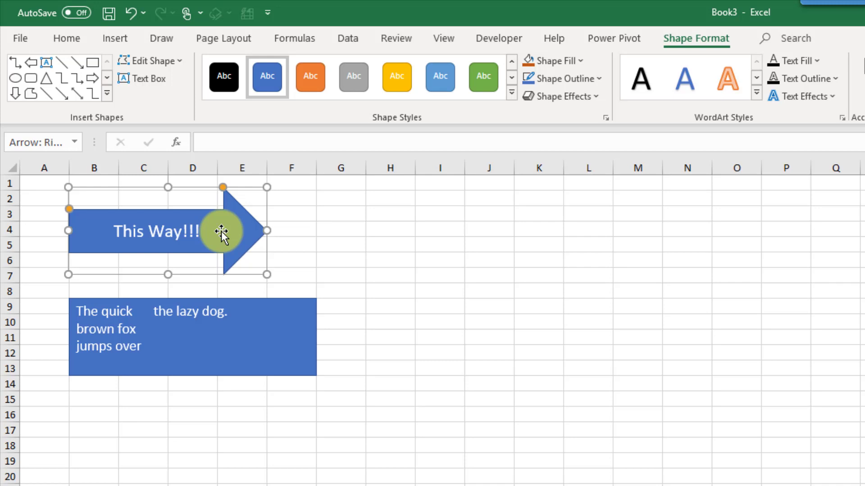
- Check both shapes in the sheet's print preview and return to the worksheet
click(22, 37)
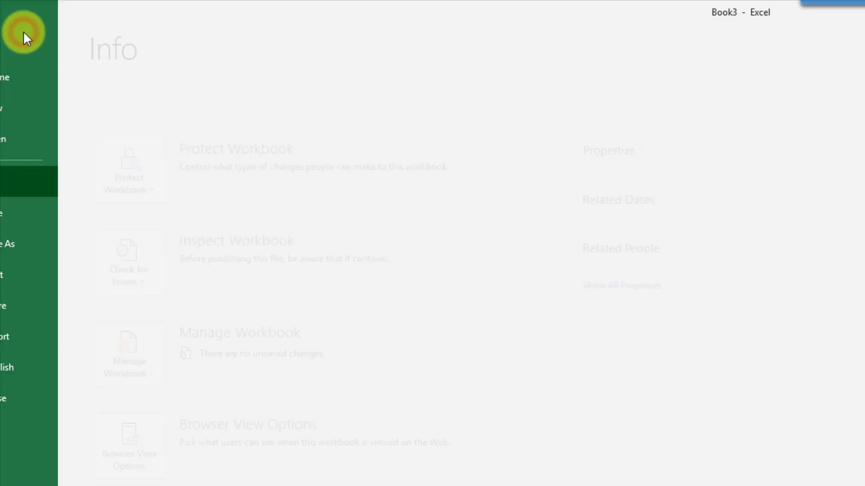
click(3, 275)
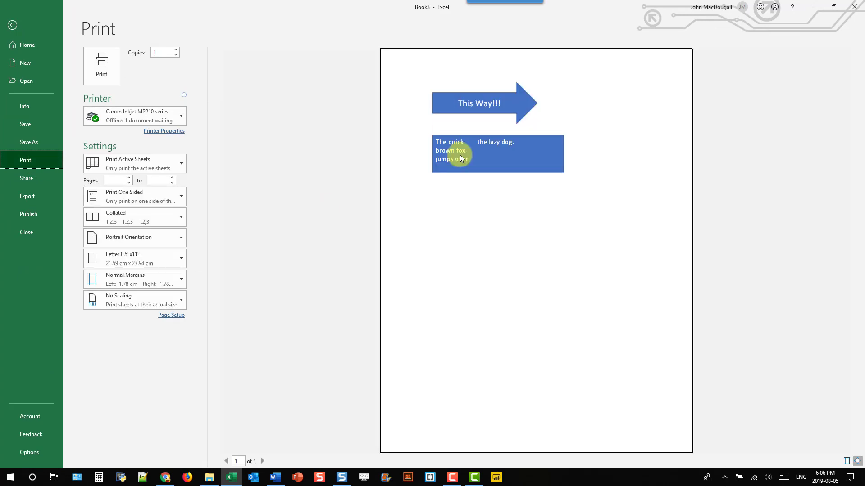
click(17, 23)
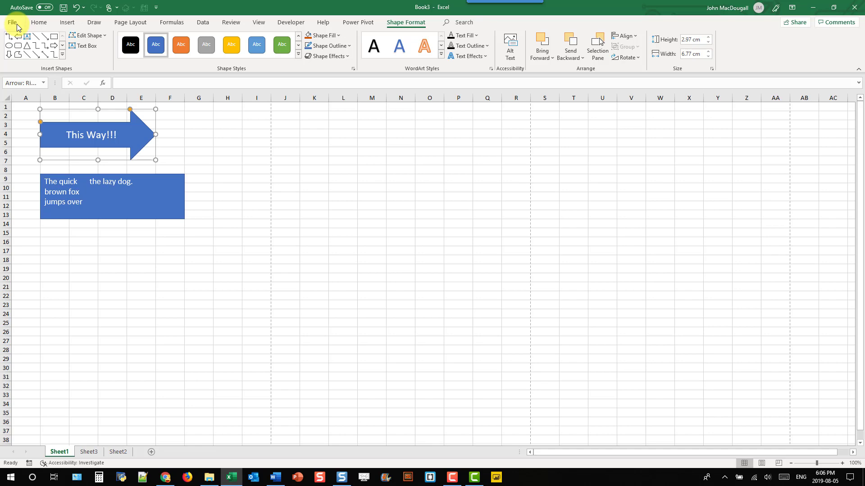
- Exclude the "This Way!!!" arrow from printing by turning off its Print object property
right_click(126, 136)
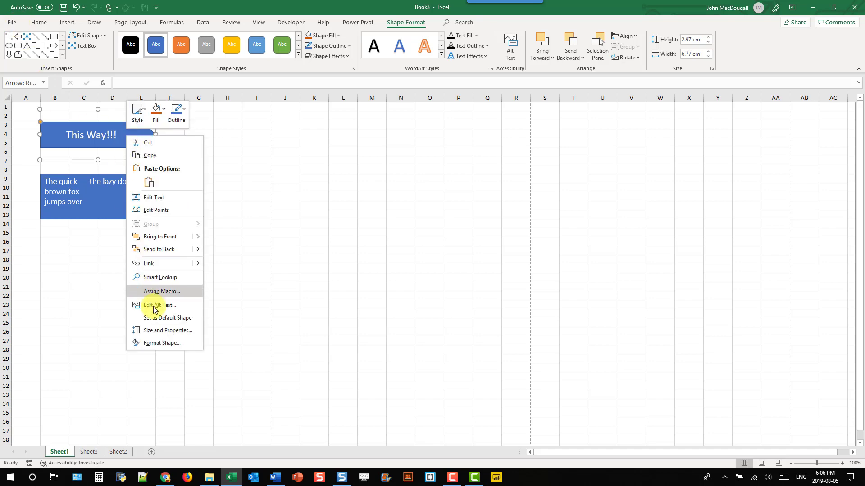
click(161, 331)
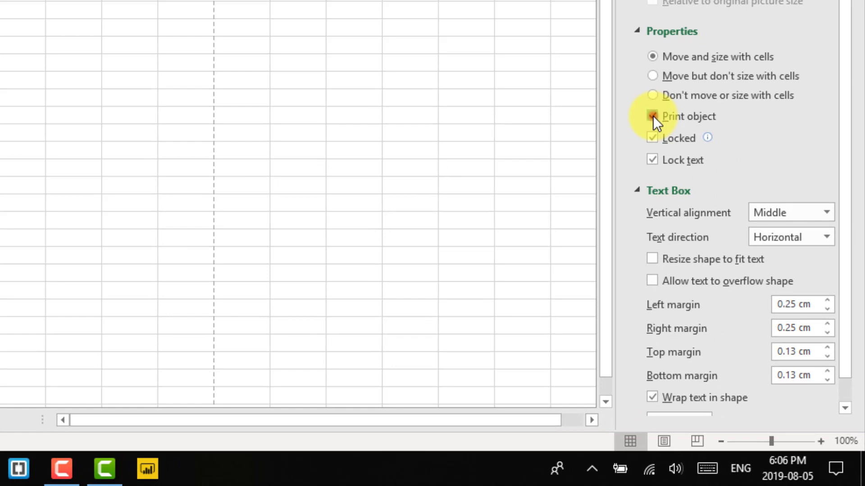
click(652, 116)
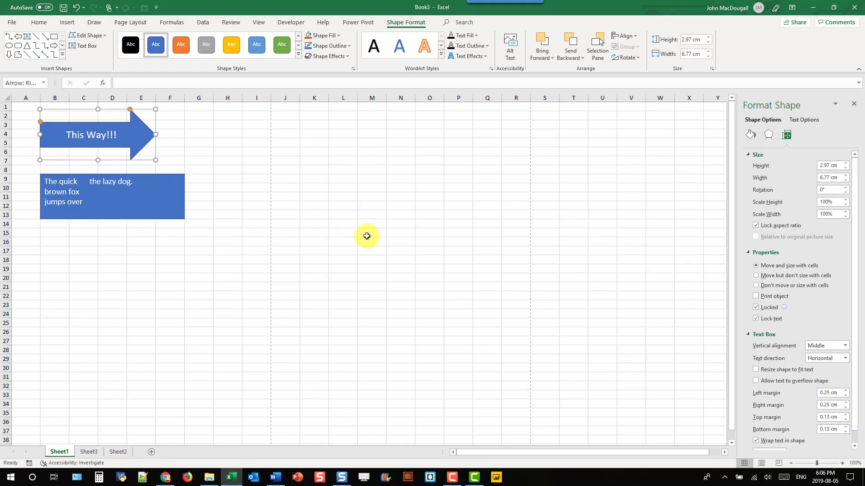
- Deselect the arrow and check the print preview for the effect of its print setting
click(171, 129)
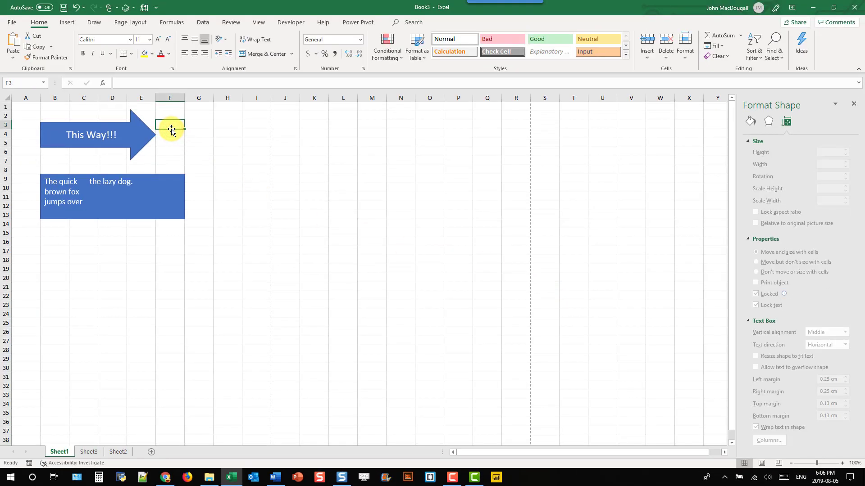
click(14, 23)
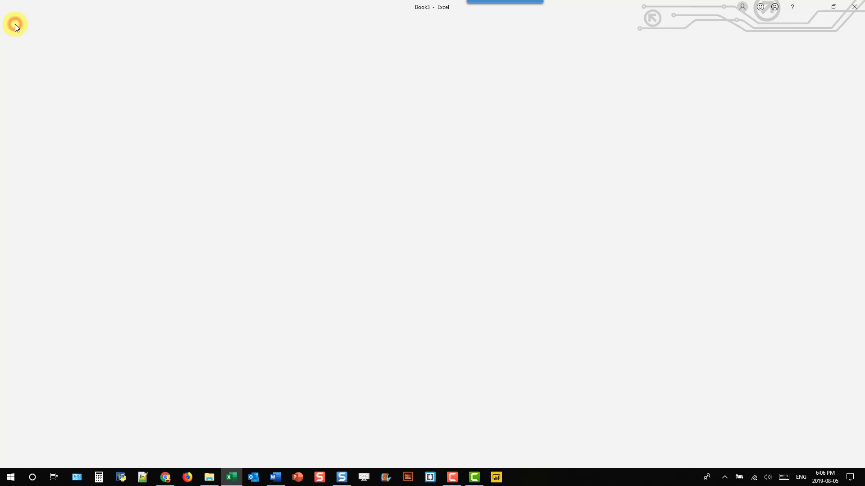
click(34, 161)
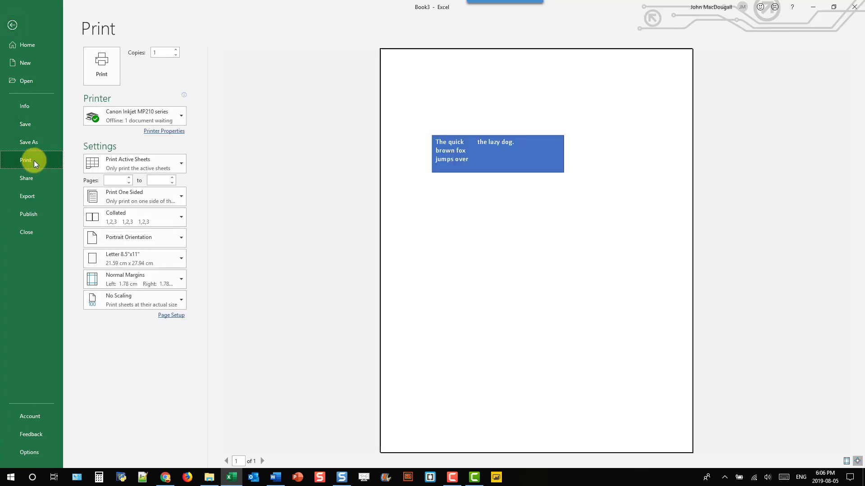
click(361, 198)
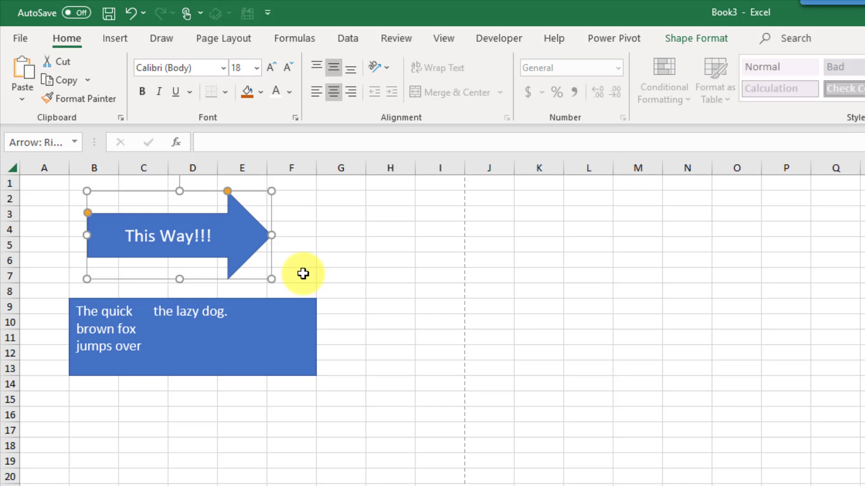
- Set up sheet protection that allows formatting cells, columns and rows, inserting columns, rows and hyperlinks, and deleting columns
click(385, 38)
click(556, 99)
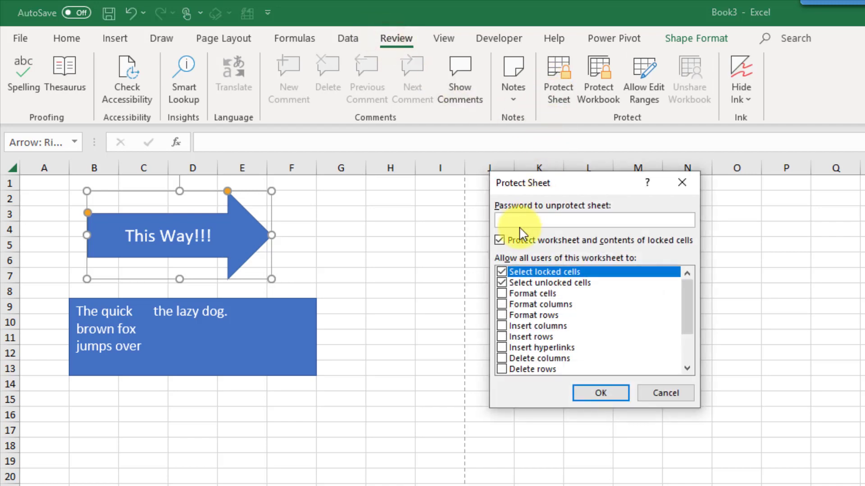
click(501, 295)
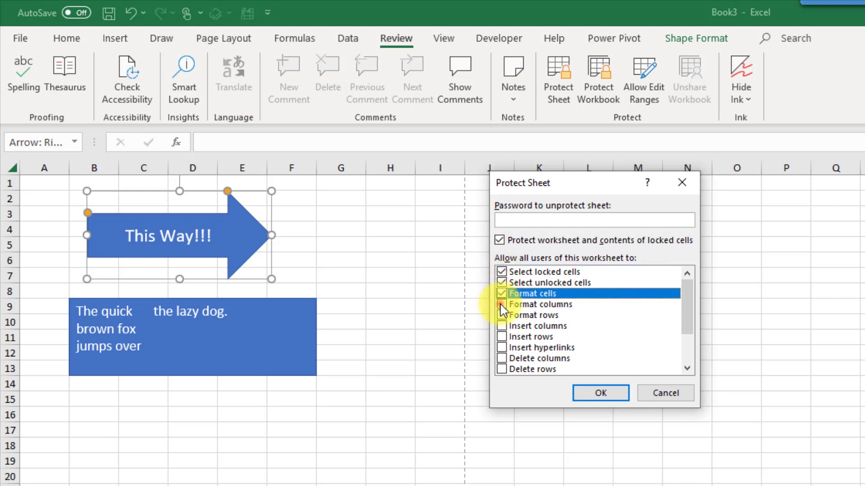
click(500, 305)
click(502, 316)
click(501, 326)
click(502, 337)
click(502, 348)
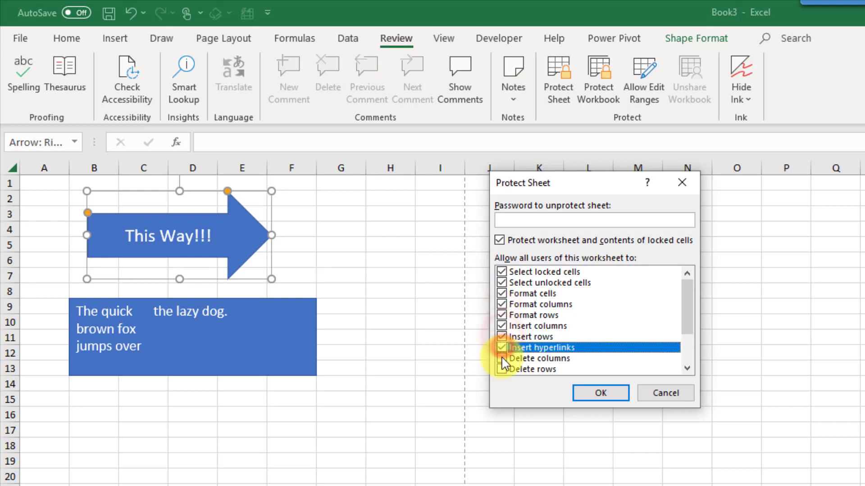
click(501, 358)
- Allow Delete rows, Sort, Use AutoFilter, Use PivotTable & PivotChart and Edit scenarios, but not Edit objects, and protect the sheet without a password
scroll(588, 332, down, 2)
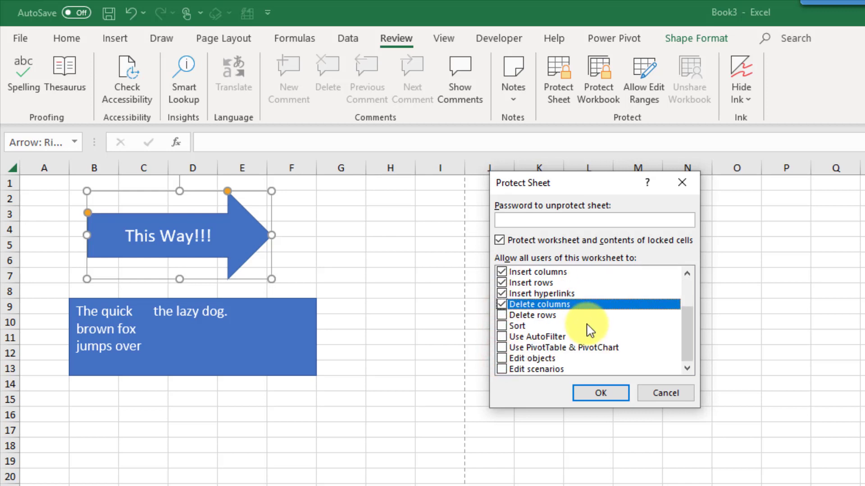
click(503, 331)
click(504, 334)
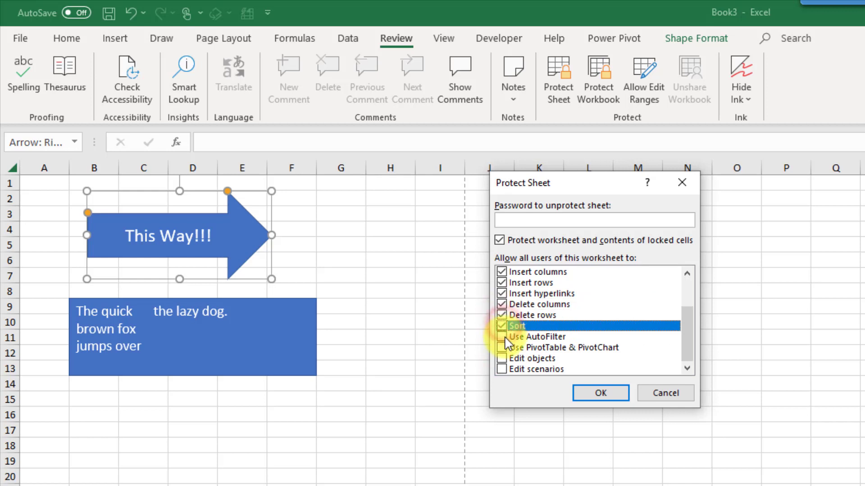
click(503, 338)
click(502, 348)
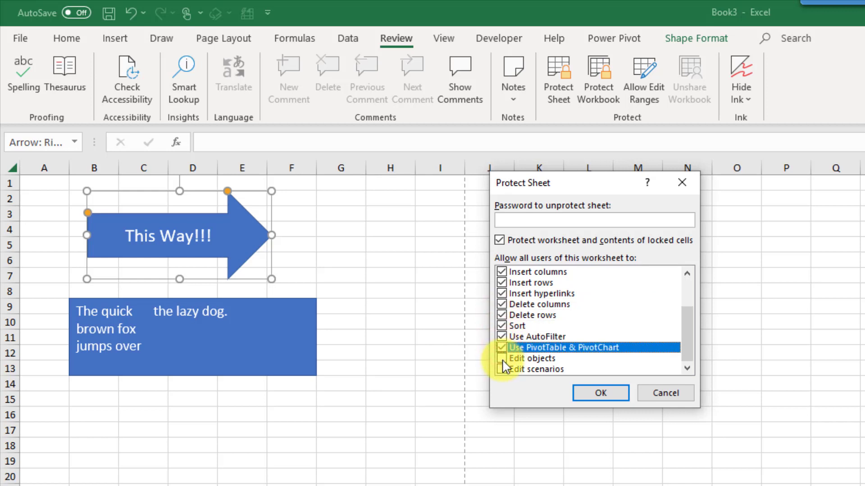
click(509, 369)
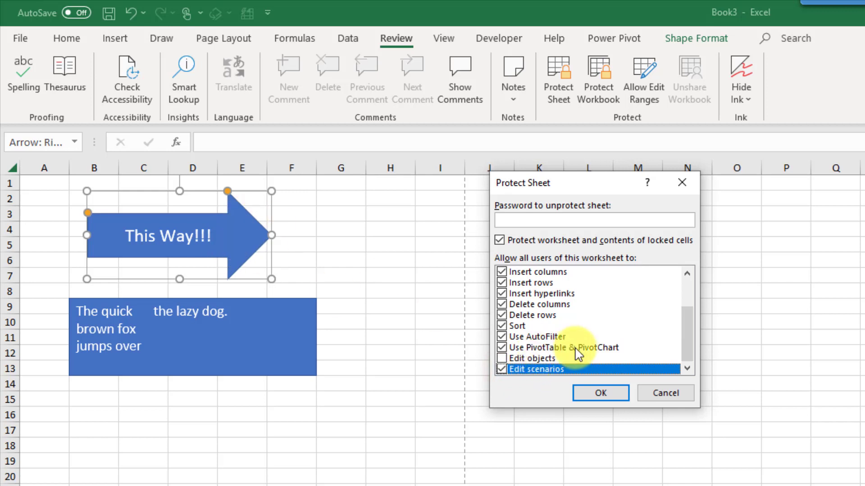
click(594, 397)
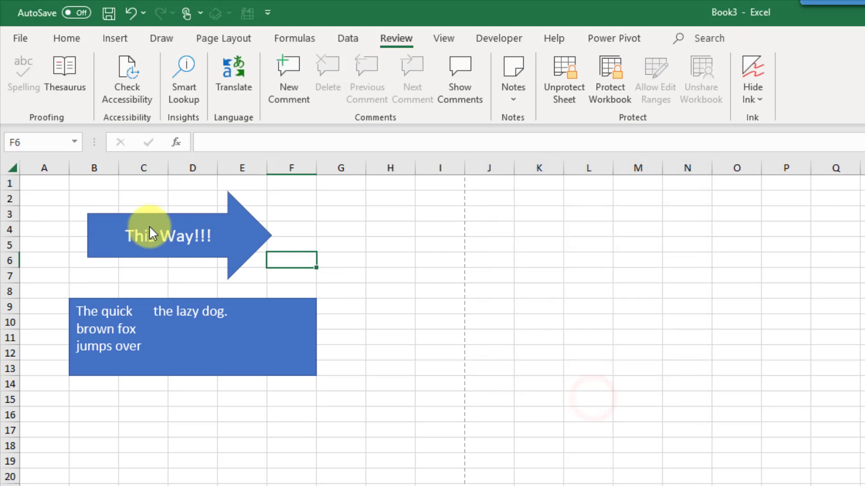
- Try to select the arrow and the text rectangle on the protected sheet, and select cell H6 beside them
click(174, 310)
click(194, 237)
click(193, 336)
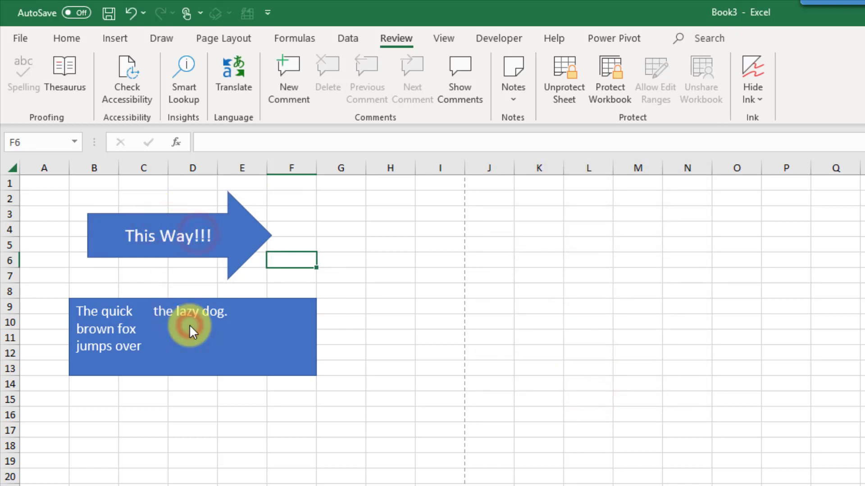
click(348, 224)
click(341, 276)
click(391, 260)
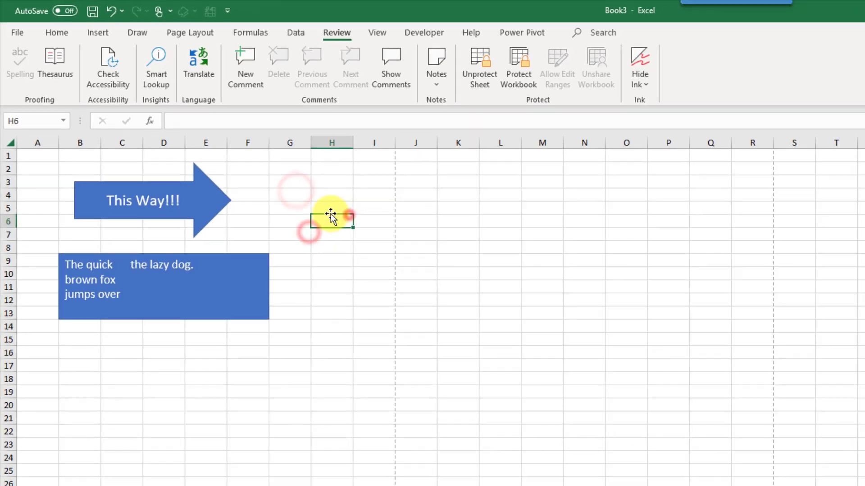
- Try to edit cell G4 on the protected sheet, and dismiss the protection warning
click(341, 230)
click(341, 261)
click(278, 201)
click(271, 174)
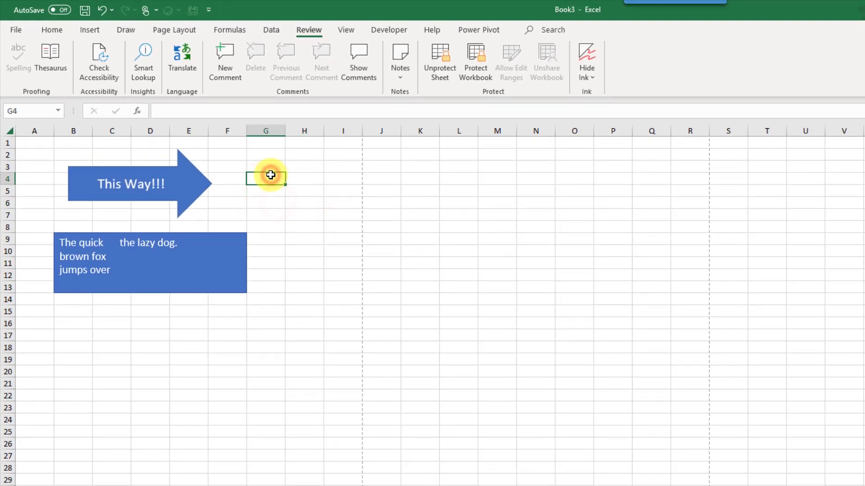
double_click(271, 174)
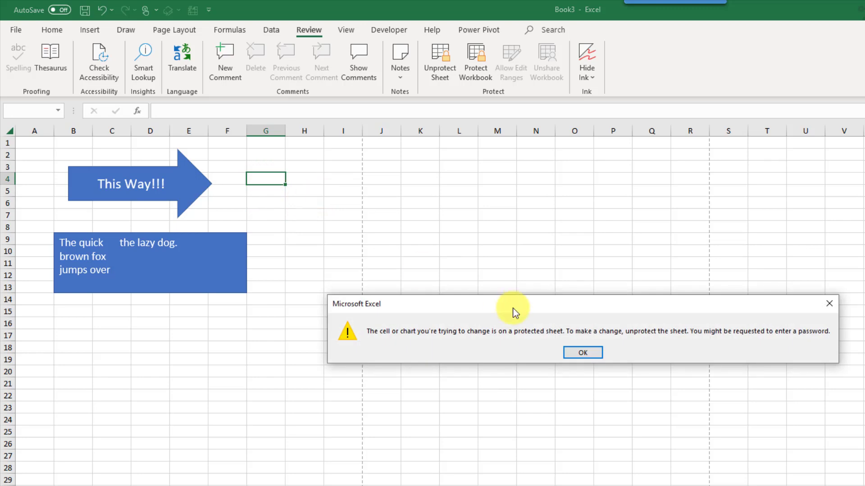
click(582, 353)
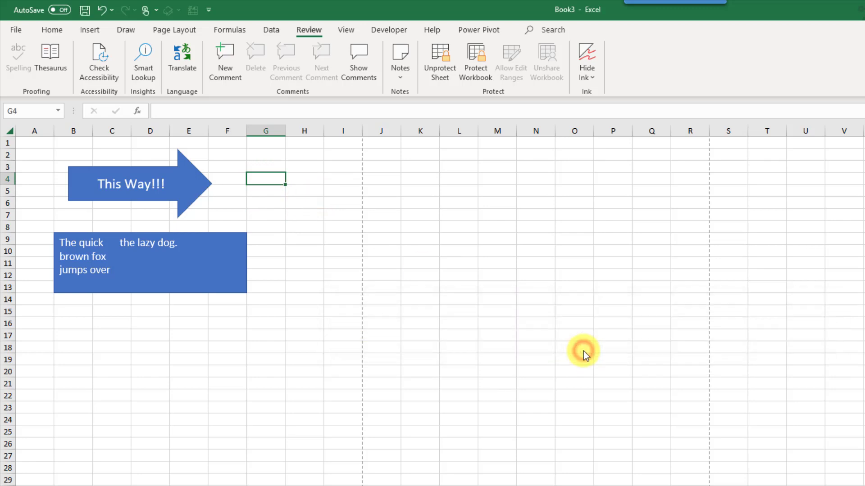
- Unprotect the sheet and turn off the Locked protection setting for all of its cells
click(442, 71)
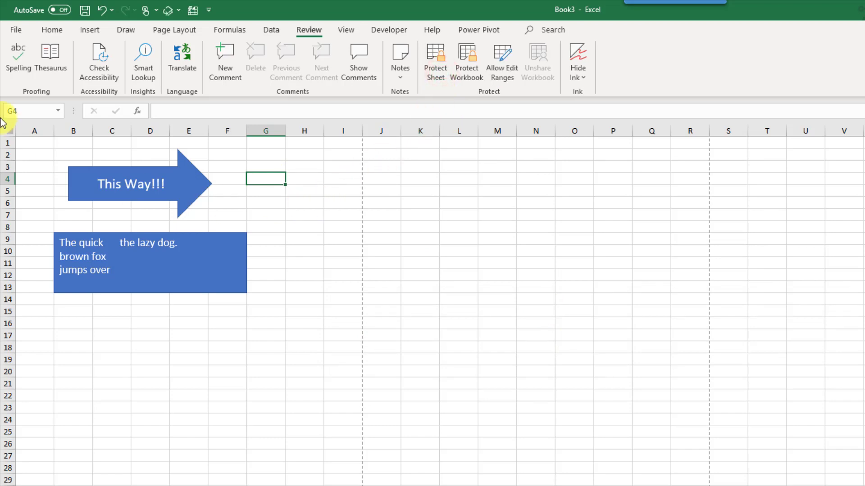
click(7, 130)
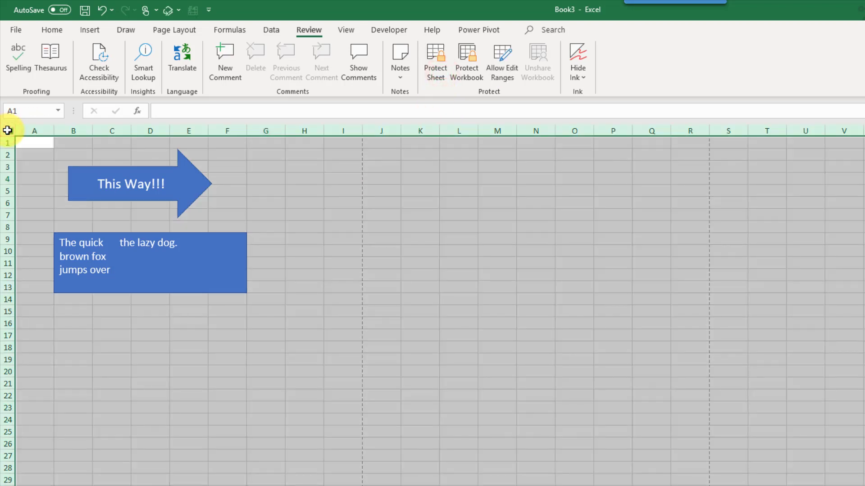
right_click(265, 178)
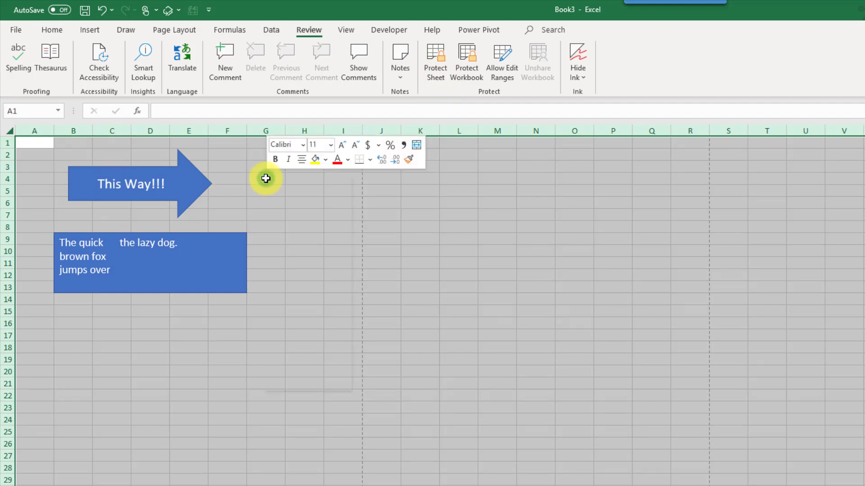
click(301, 331)
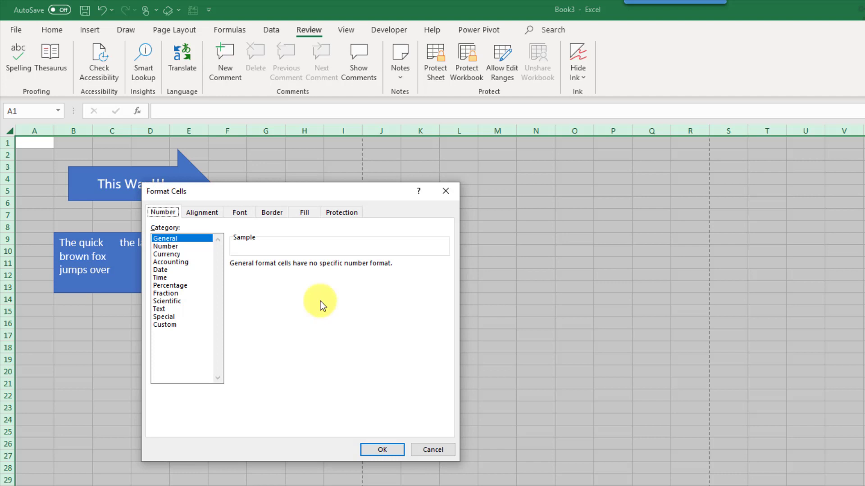
click(339, 214)
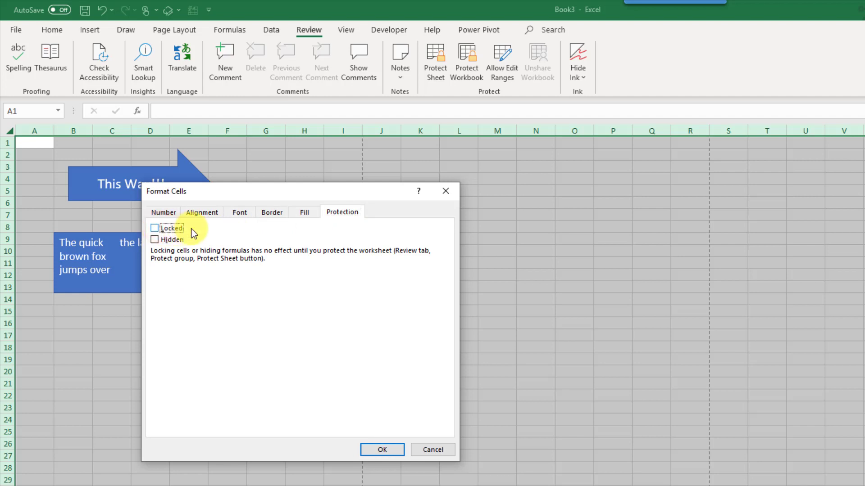
click(368, 449)
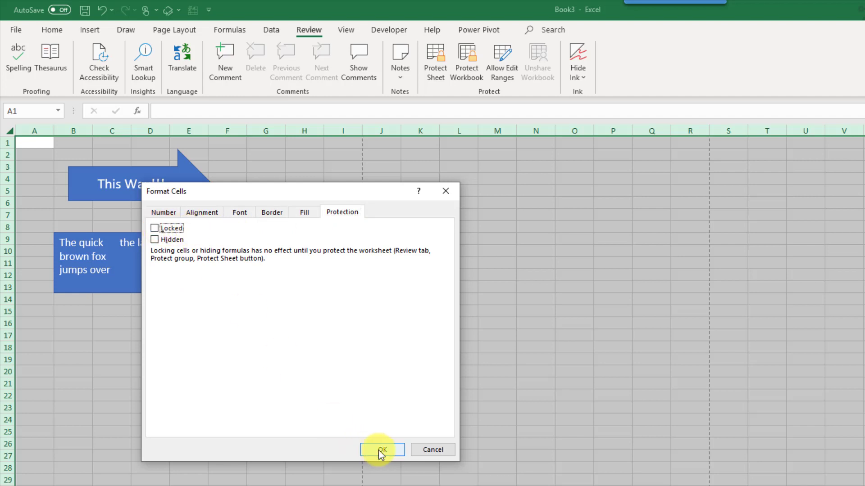
click(381, 450)
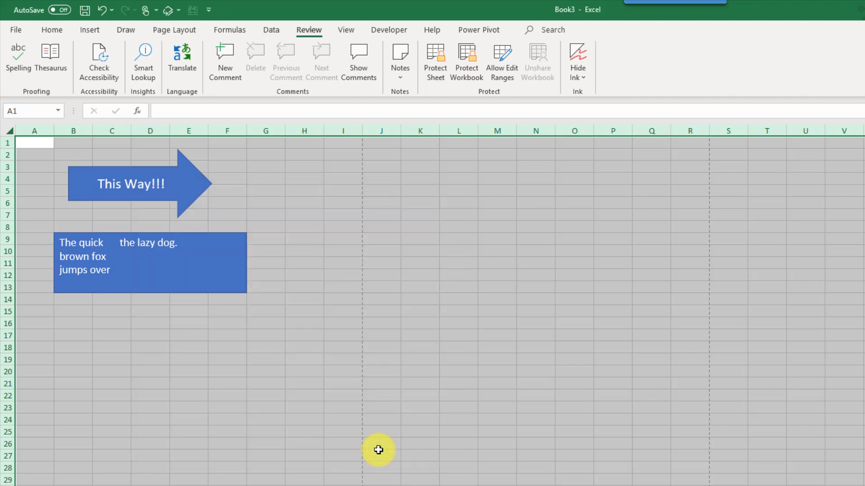
- Protect the sheet again without a password, keeping Edit objects disallowed
click(292, 198)
click(439, 75)
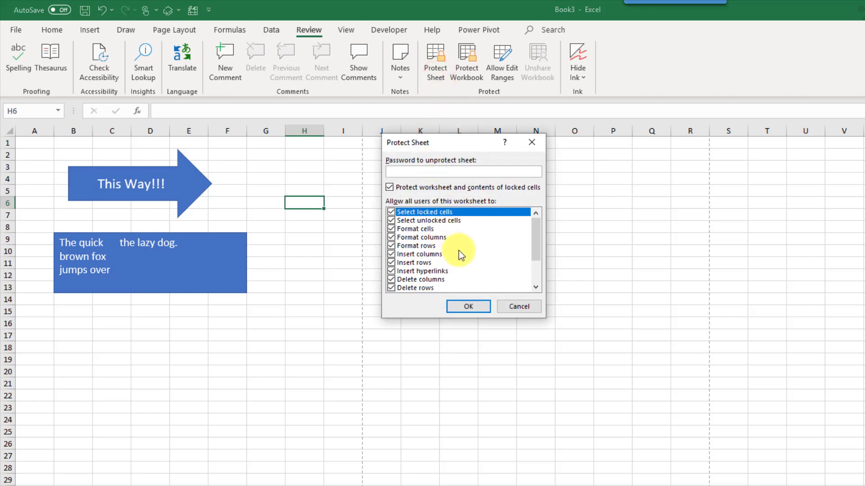
scroll(458, 250, down, 2)
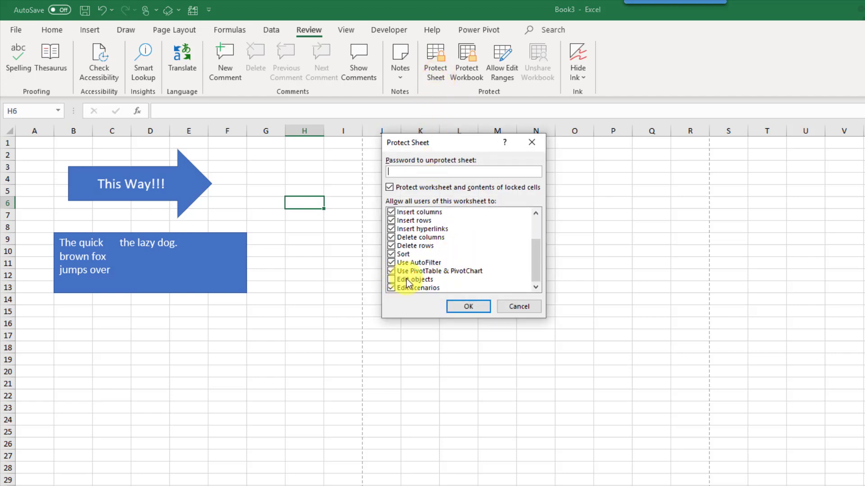
click(458, 306)
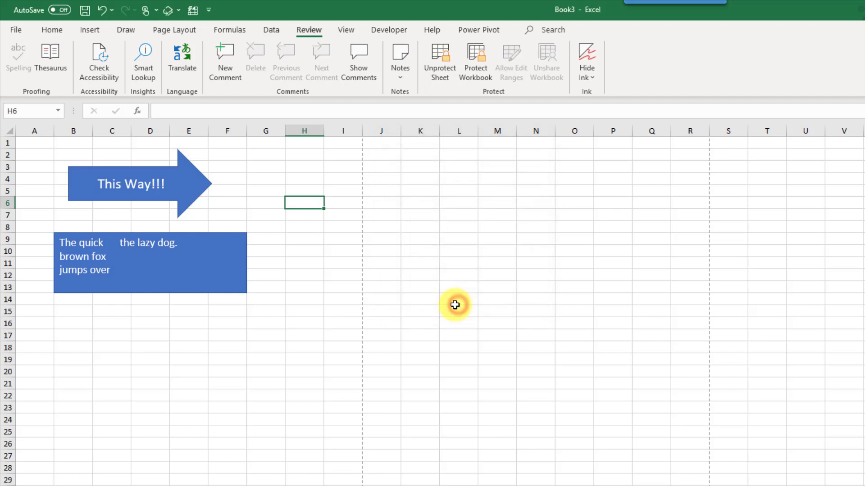
- Enter Hello in cell H4 on the protected sheet
click(297, 183)
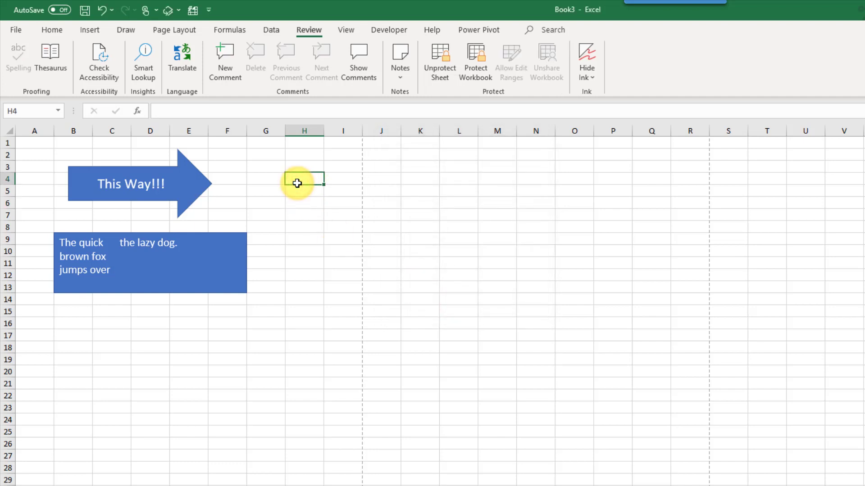
text(Hello)
key(Return)
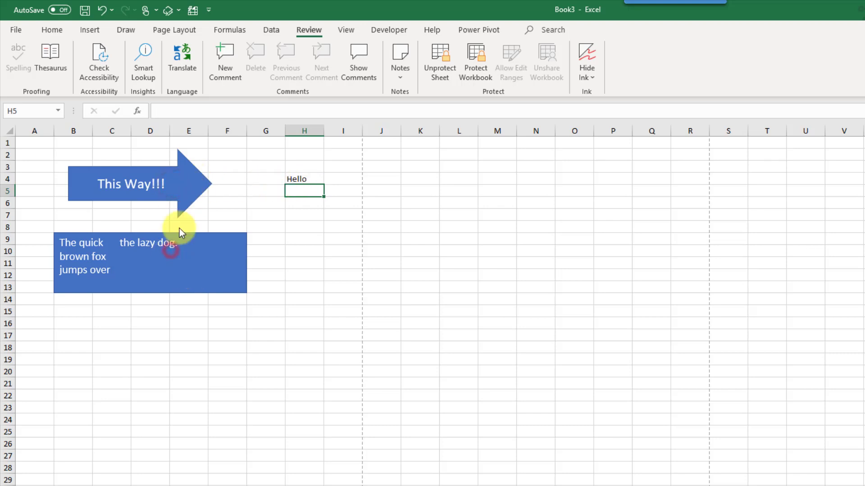
- Try to select the text rectangle and the arrow while the unlocked cells remain editable
click(175, 247)
click(180, 185)
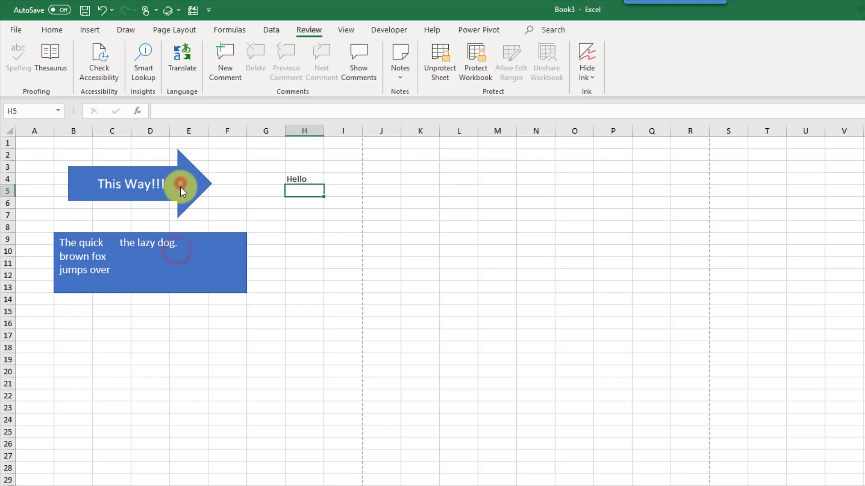
click(177, 241)
click(180, 189)
click(175, 251)
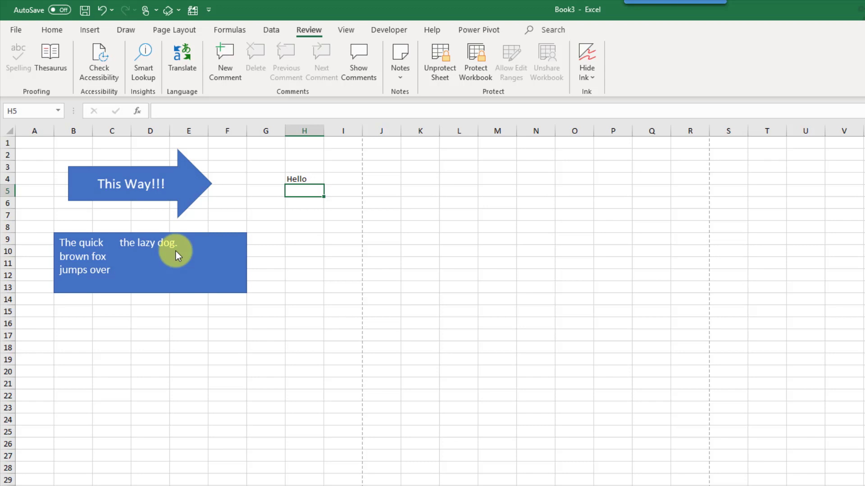
- Unprotect the sheet and turn off the Locked property of the This Way!!! arrow
click(441, 68)
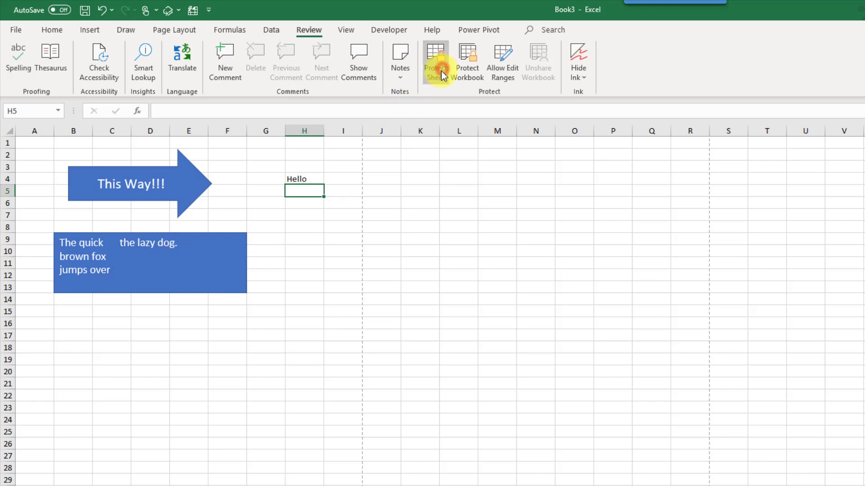
click(183, 188)
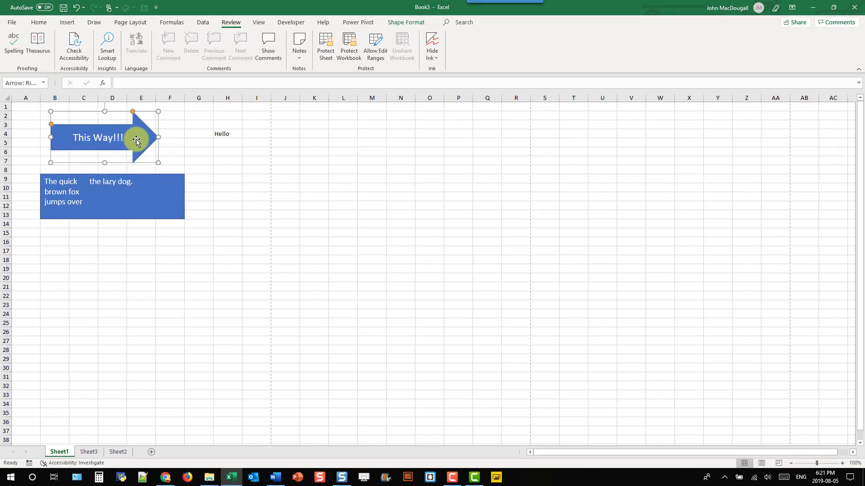
right_click(181, 185)
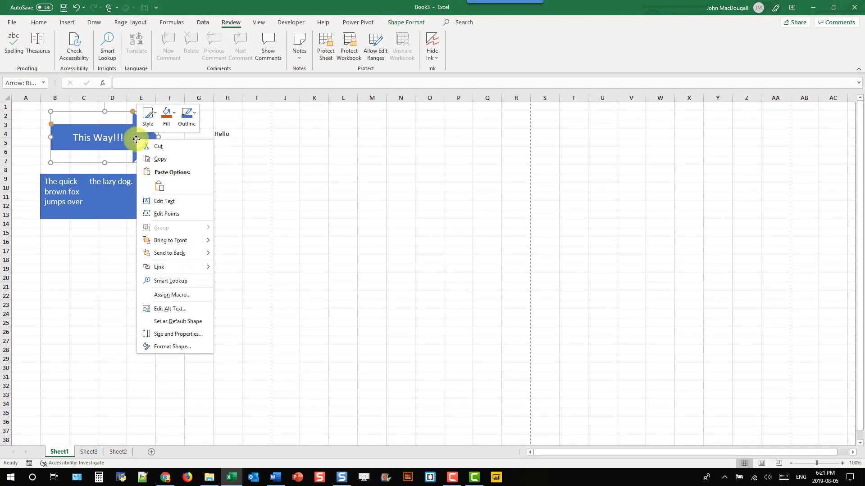
click(168, 334)
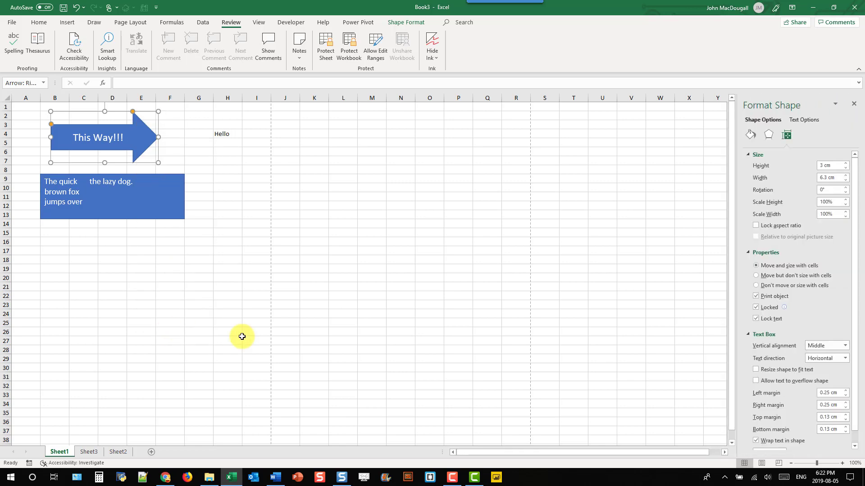
click(756, 307)
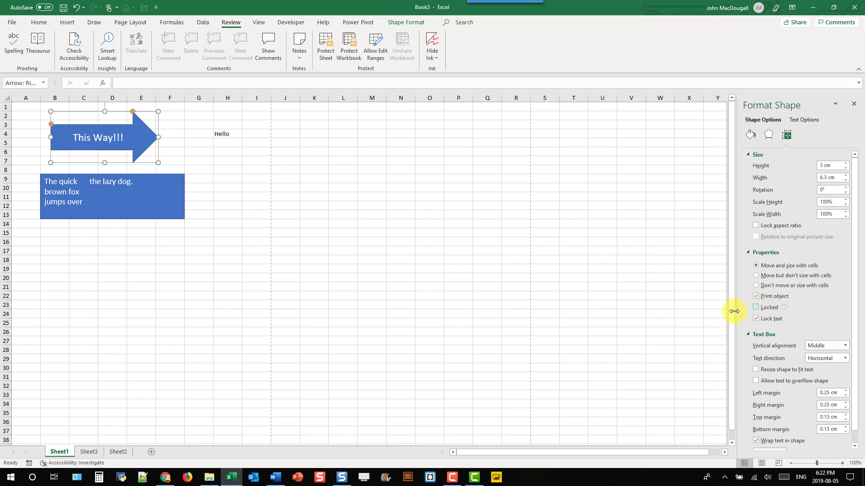
- Protect the sheet with the same permissions and no password, and move the unlocked arrow slightly
click(229, 171)
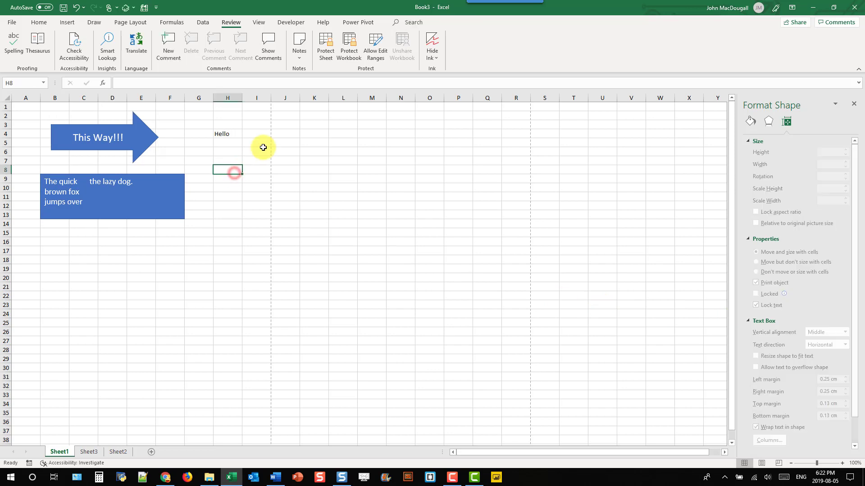
click(322, 59)
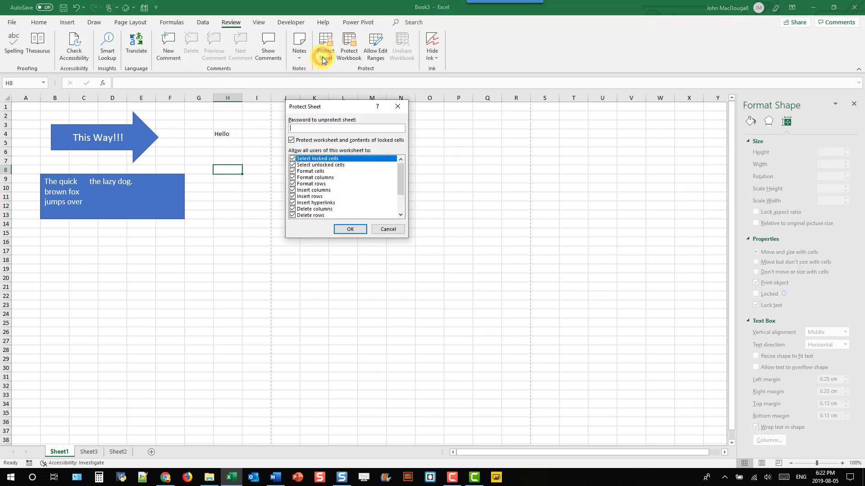
click(348, 226)
mouse_move(137, 137)
mouse_down()
mouse_move(128, 138)
mouse_move(142, 137)
mouse_up()
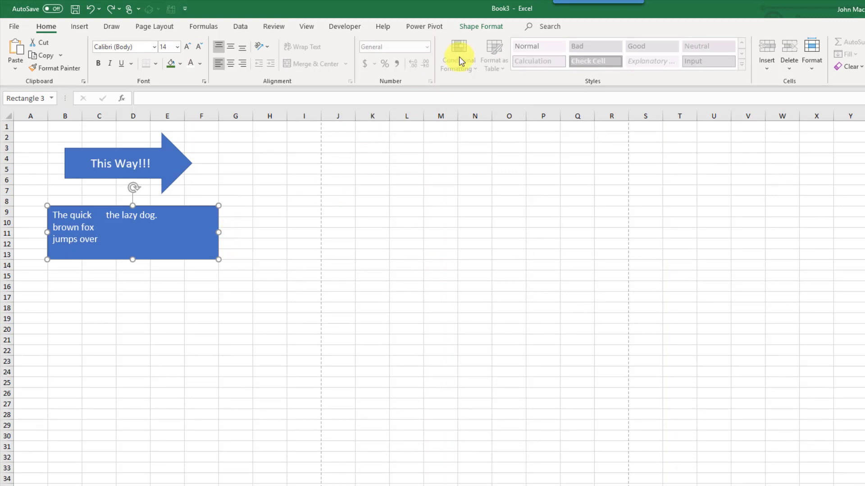
- Fill the selected text rectangle with the standard green color
click(481, 26)
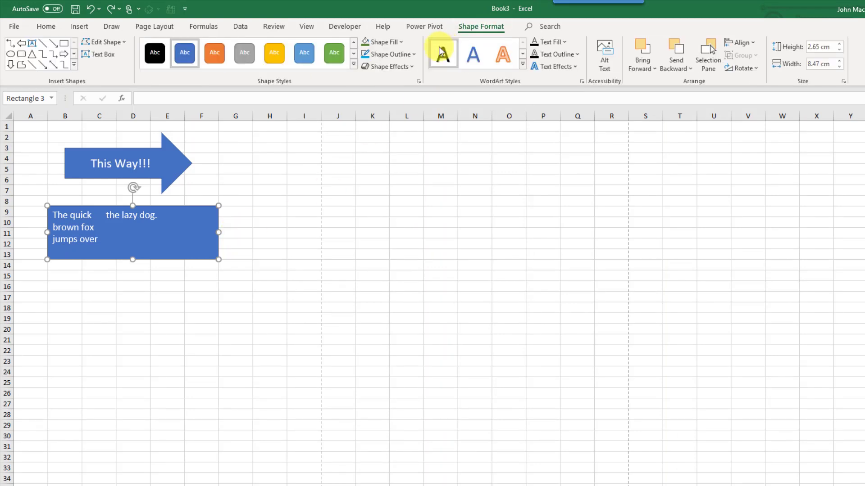
click(400, 44)
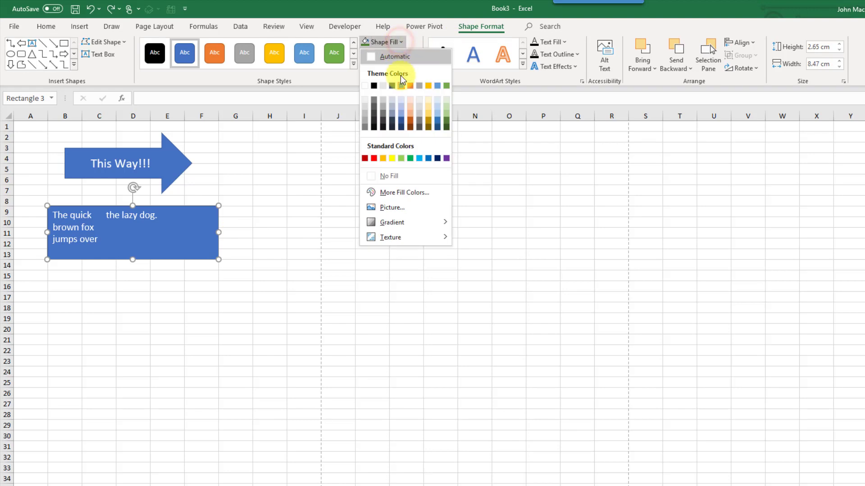
click(410, 158)
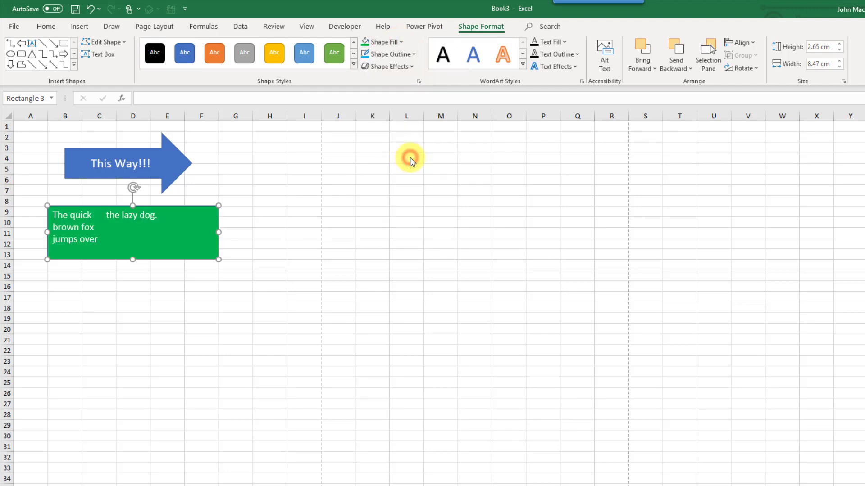
- Give the text rectangle a thicker light blue outline, and deselect it by selecting cell H10
click(413, 54)
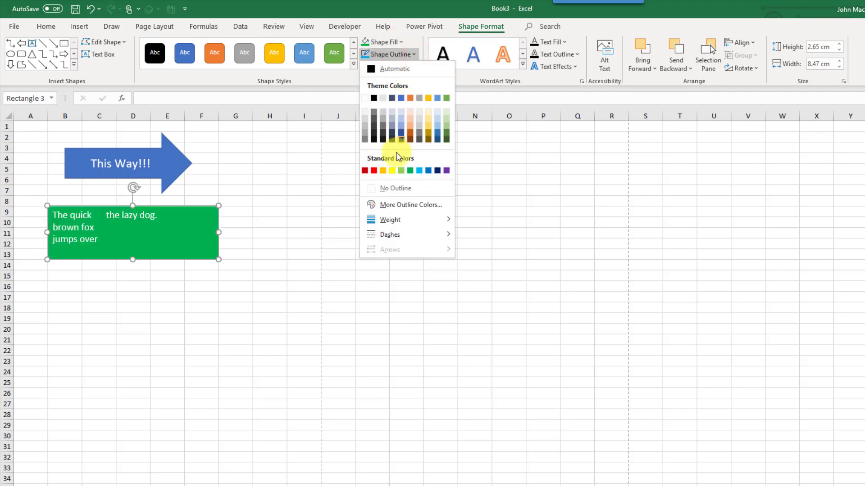
click(420, 170)
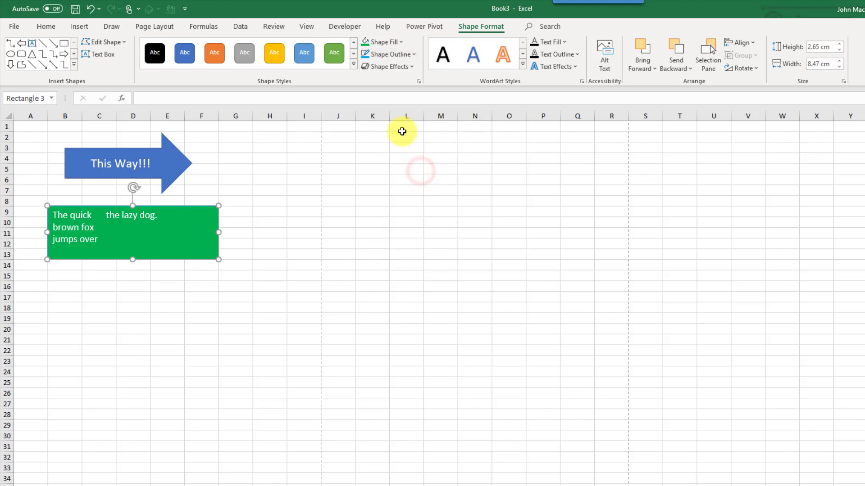
click(406, 55)
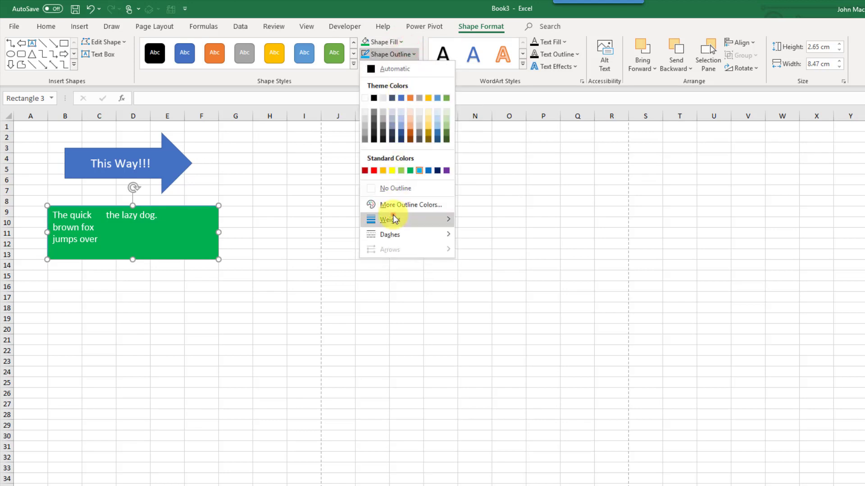
click(391, 220)
click(501, 302)
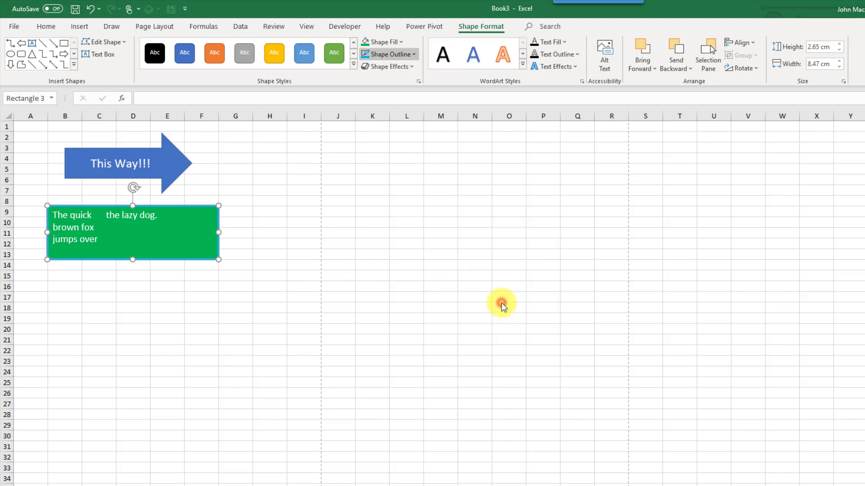
click(259, 223)
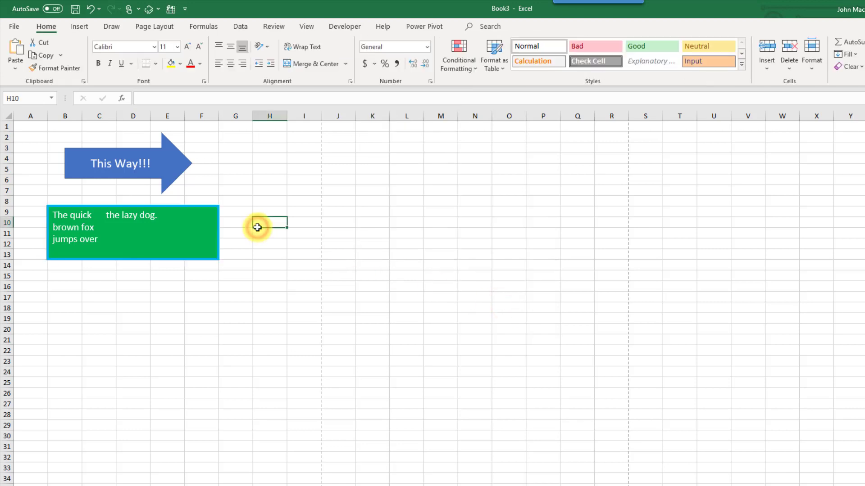
- Set the green rectangle's formatting as the default for new shapes
right_click(192, 224)
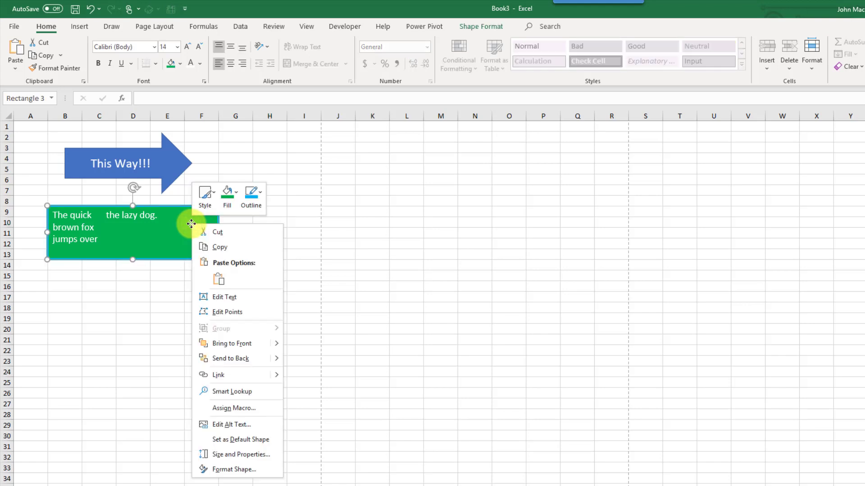
click(243, 438)
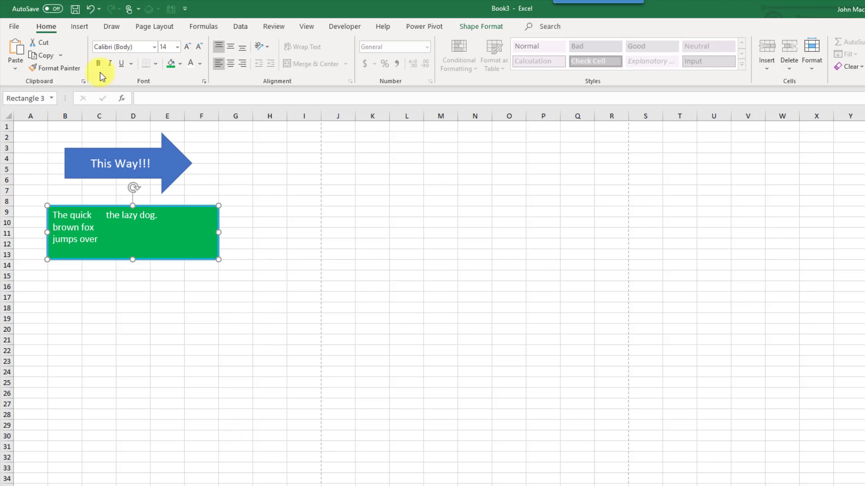
- Draw a large parallelogram in the empty cells beside the arrow and the text rectangle
click(80, 26)
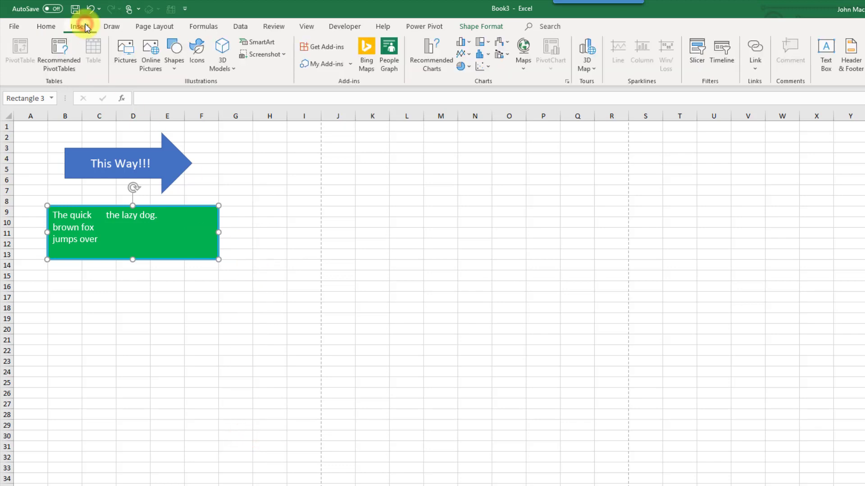
click(181, 69)
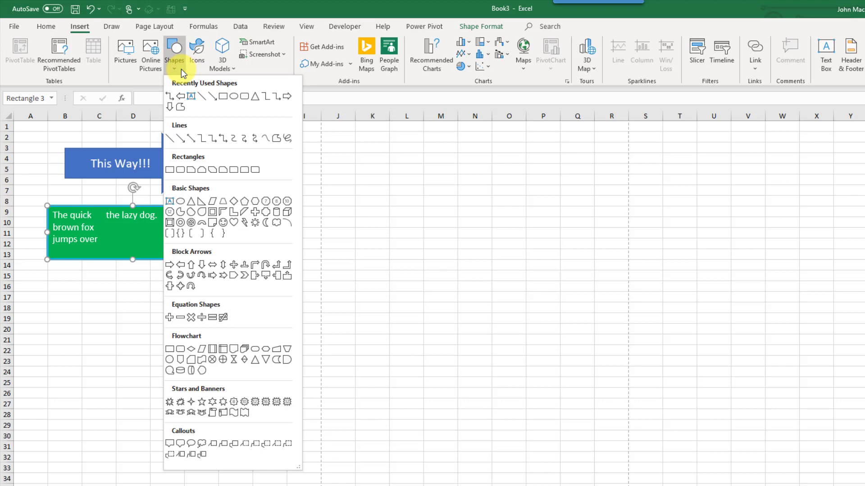
click(212, 201)
drag(276, 155, 412, 268)
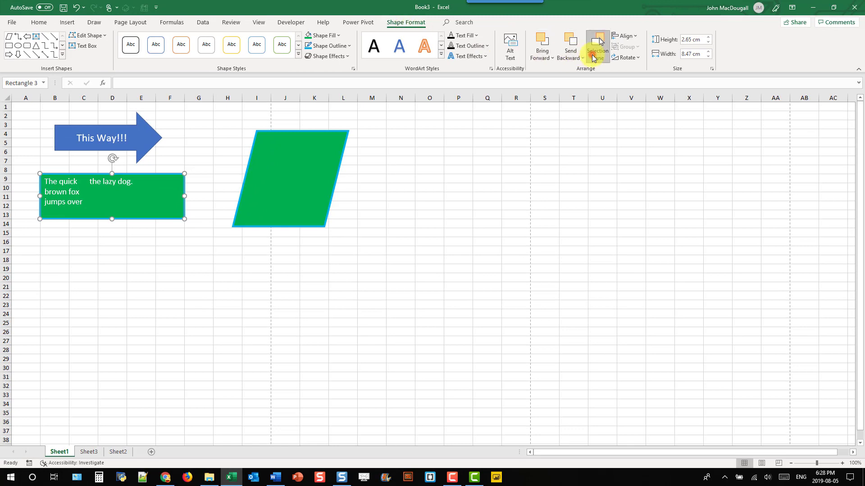
- Open the Selection pane and select the parallelogram, the rectangle and the arrow in turn, ending on the parallelogram
click(593, 58)
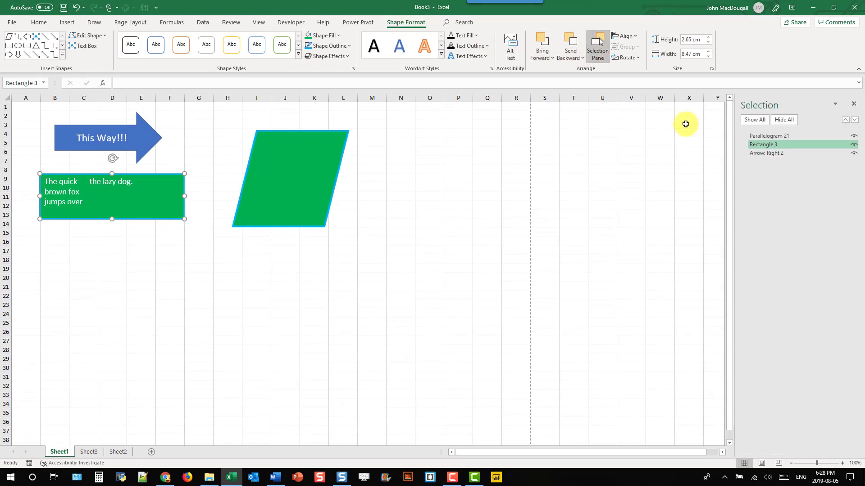
click(785, 136)
click(786, 144)
click(785, 152)
click(783, 136)
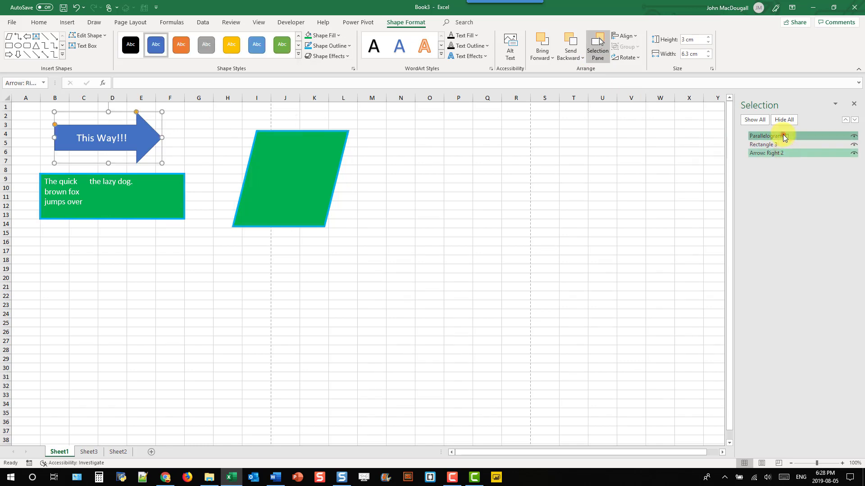
- Hide and reshow the parallelogram, and toggle off the visibility of the arrow and the rectangle
click(854, 137)
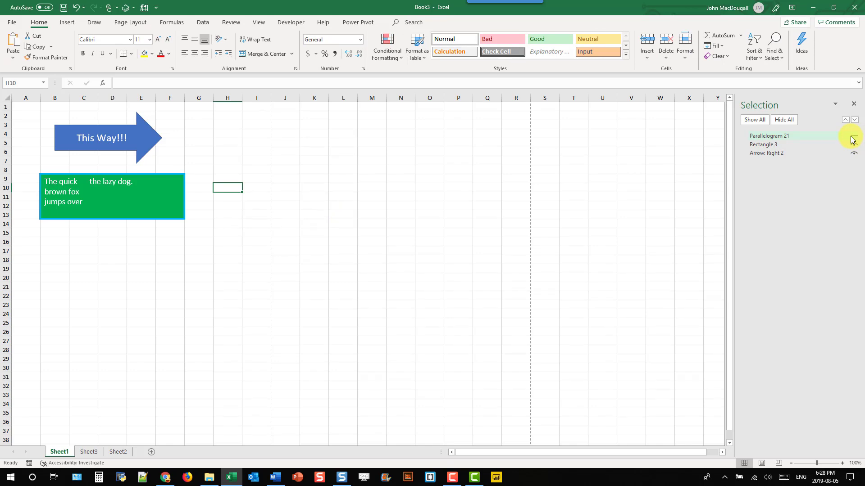
click(855, 137)
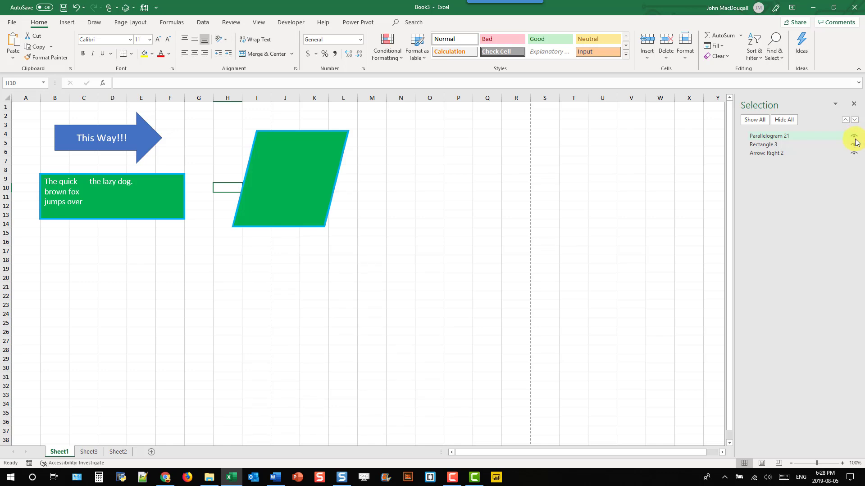
click(854, 154)
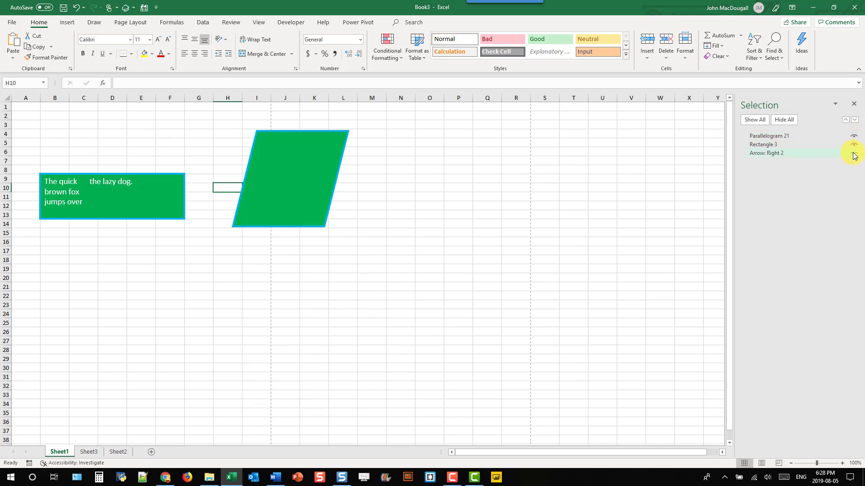
click(854, 145)
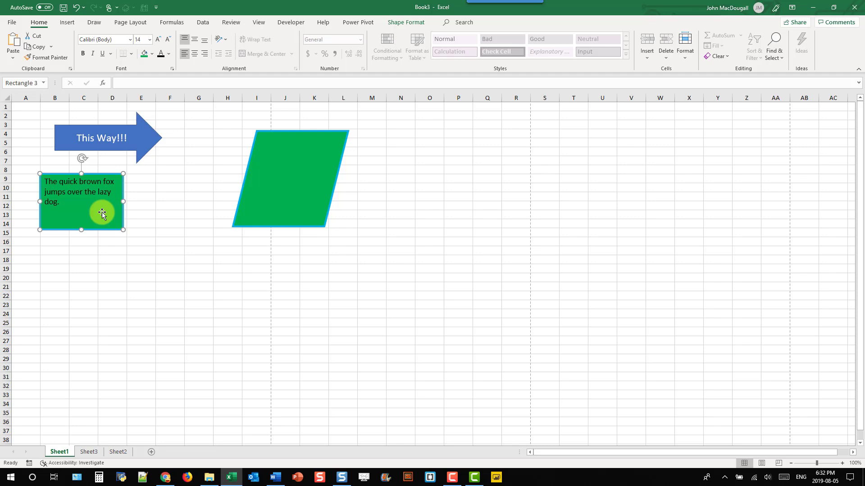
- Open the text rectangle's size and properties settings, and turn Wrap text in shape off and back on
right_click(102, 212)
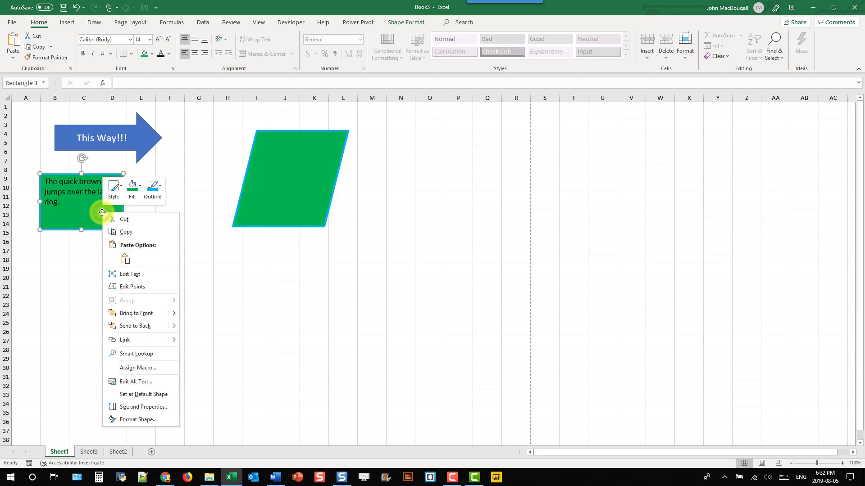
click(136, 396)
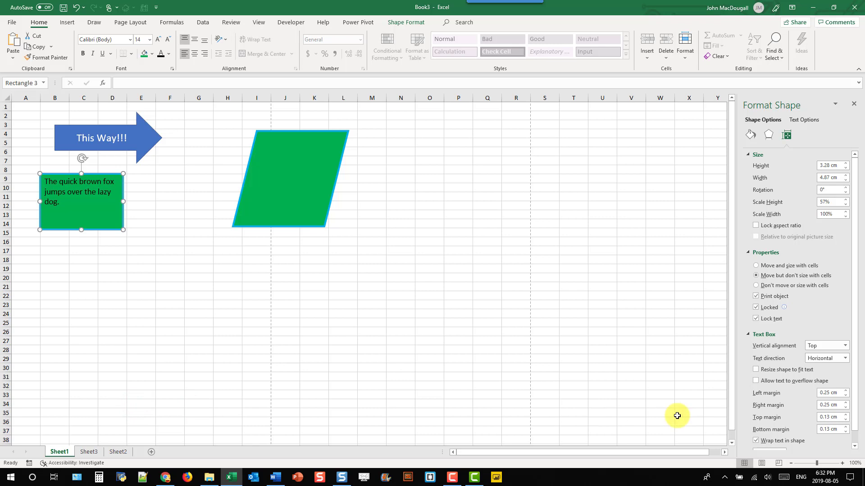
click(757, 442)
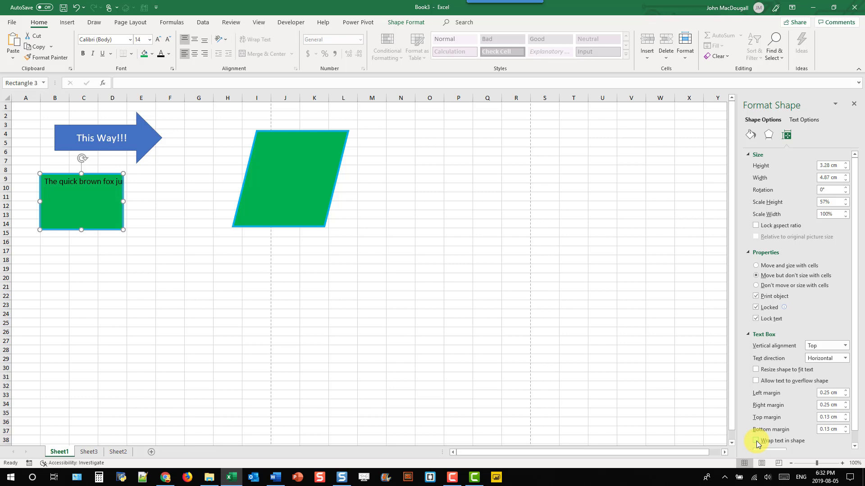
click(756, 441)
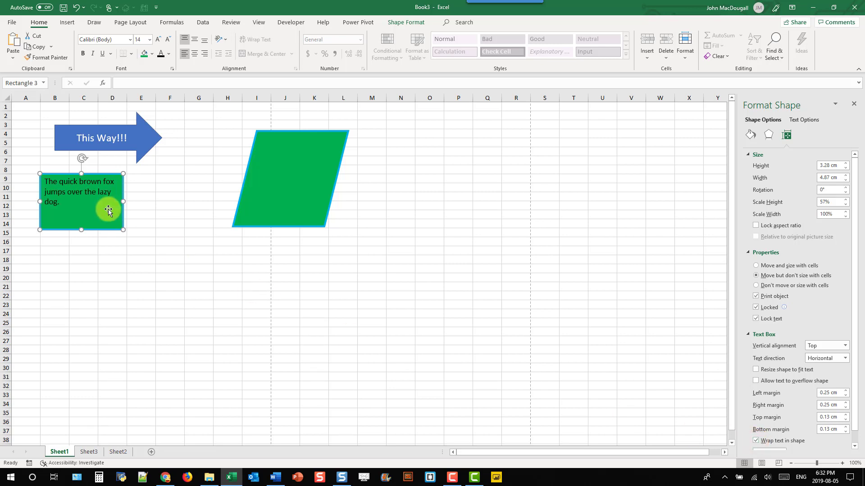
- Narrow the text rectangle to about 2.46 cm wide, fit it to its text with Resize shape to fit text, and disable that option again
drag(123, 202, 82, 204)
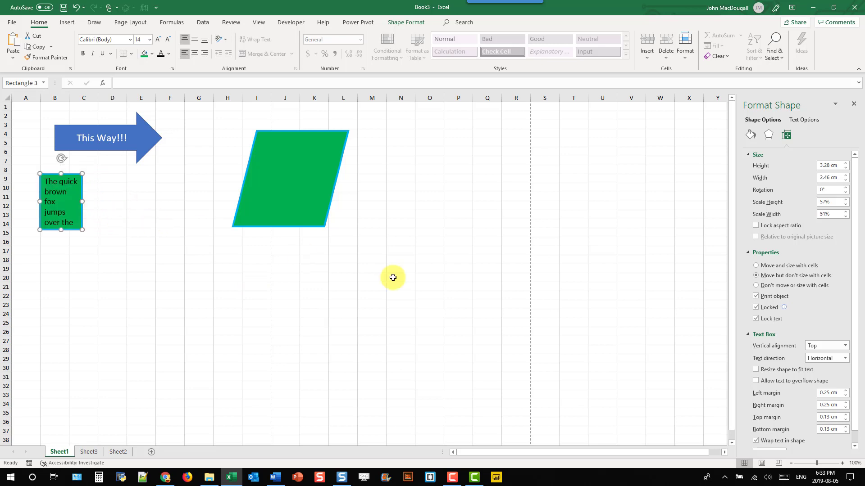
click(756, 370)
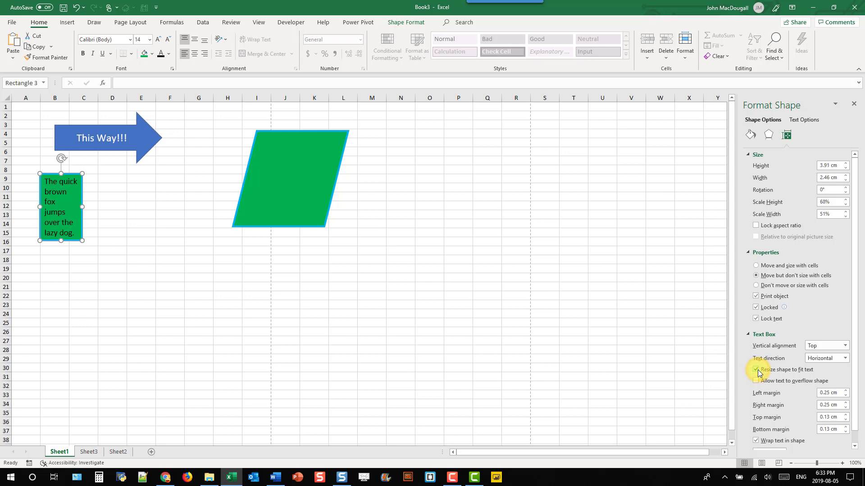
click(756, 370)
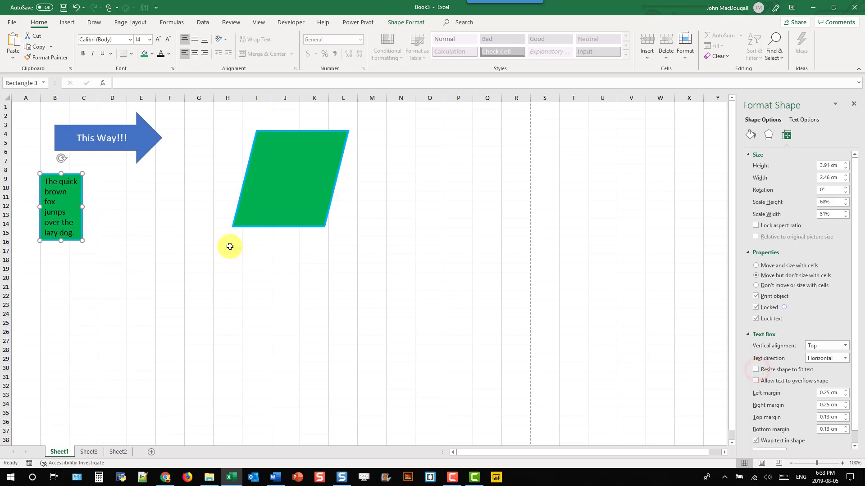
- Shorten the text rectangle to about 2.7 cm high and allow its text to overflow the shape
drag(60, 240, 61, 219)
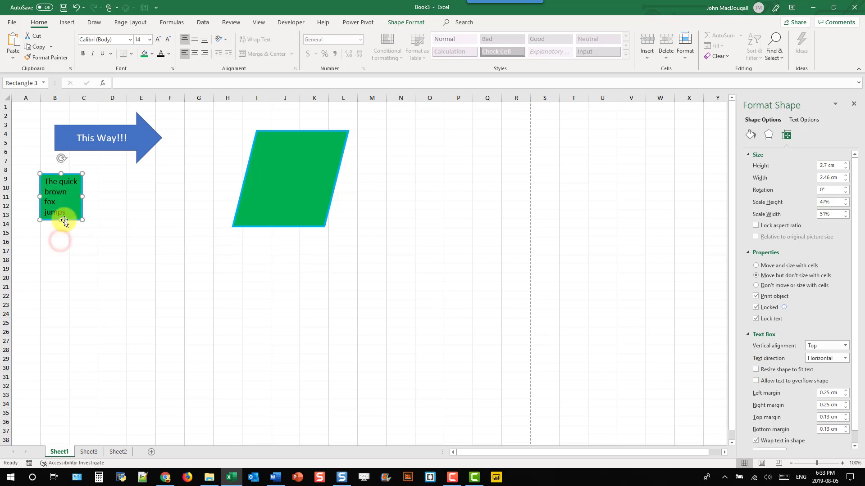
click(756, 382)
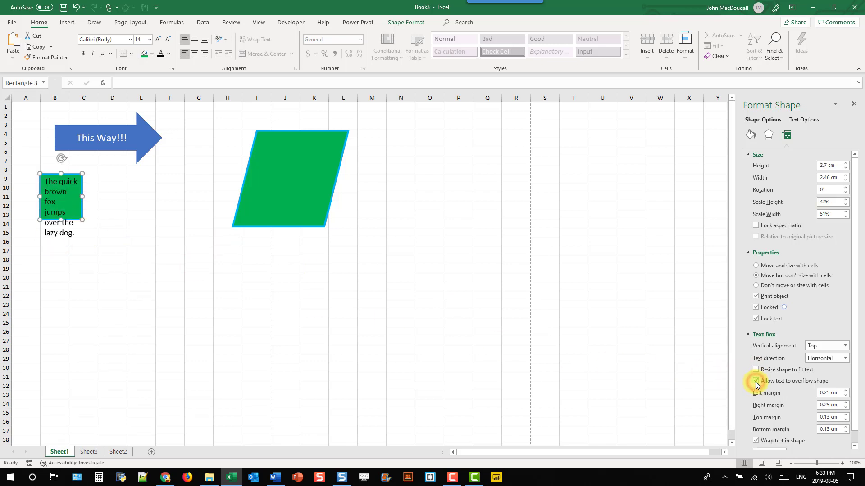